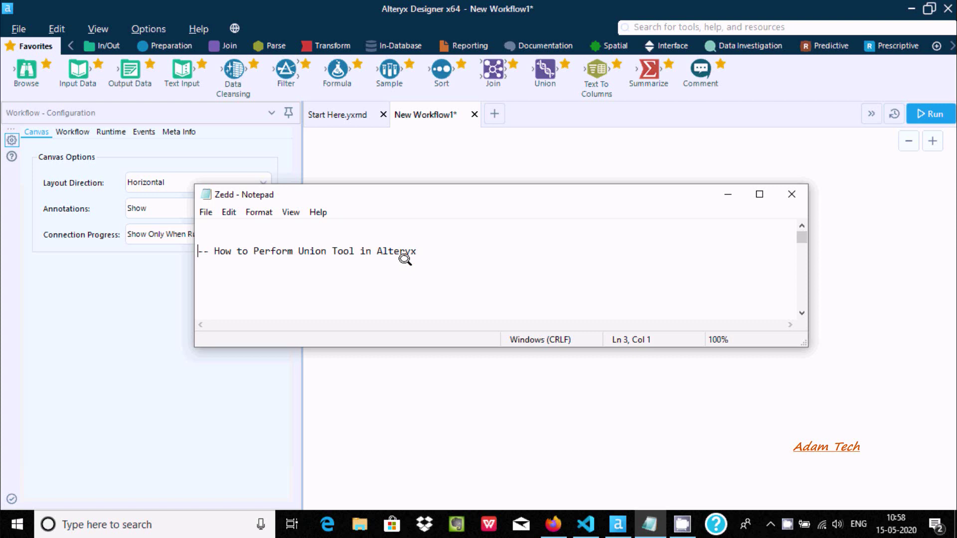
- Bring Alteryx Designer in front of Notepad to show the empty New Workflow1 canvas
click(476, 161)
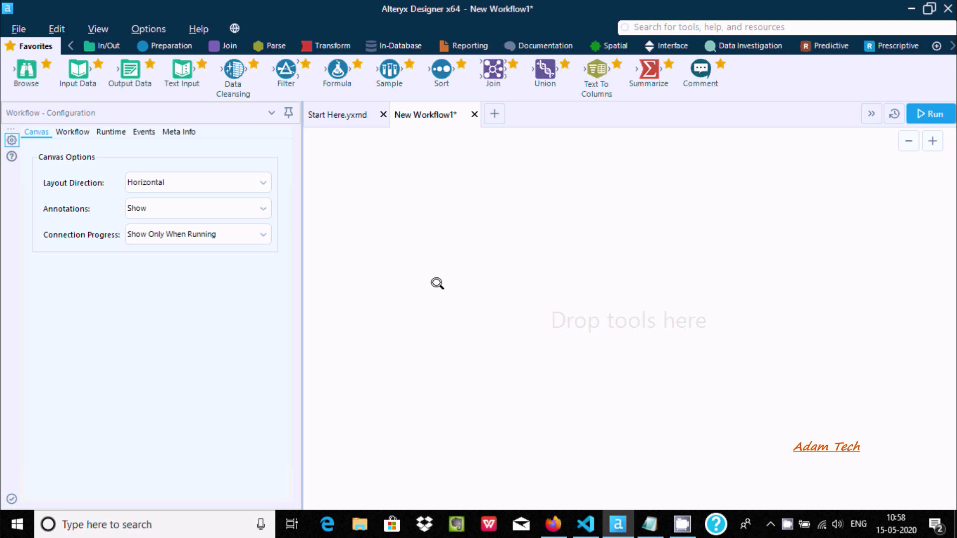
- Add an Input Data tool that reads DEV1.csv, then drop a second Input Data tool below it
drag(78, 67, 379, 177)
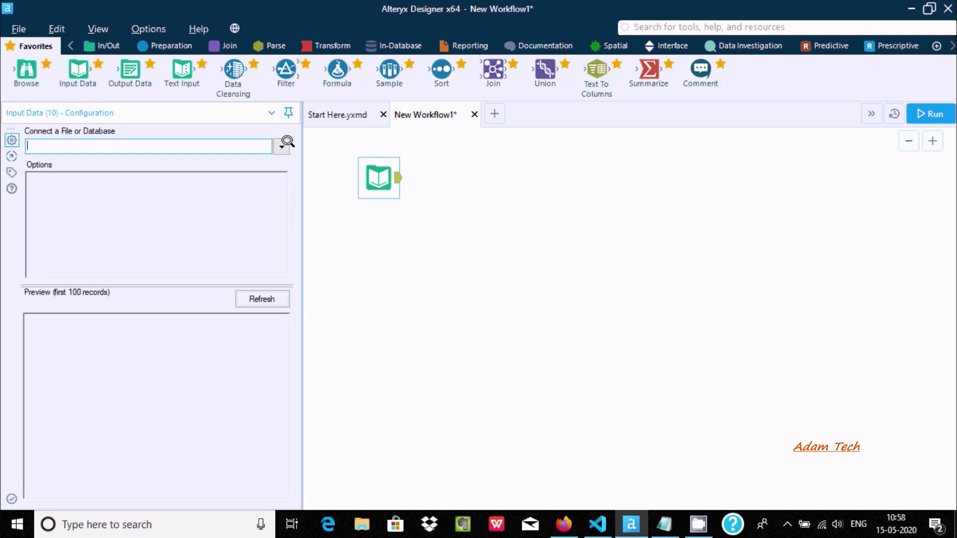
click(276, 142)
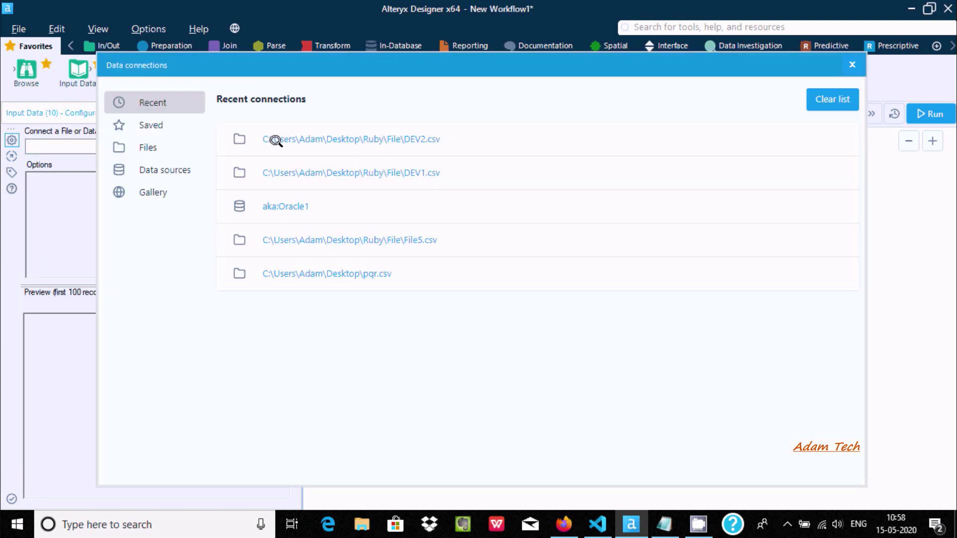
click(152, 144)
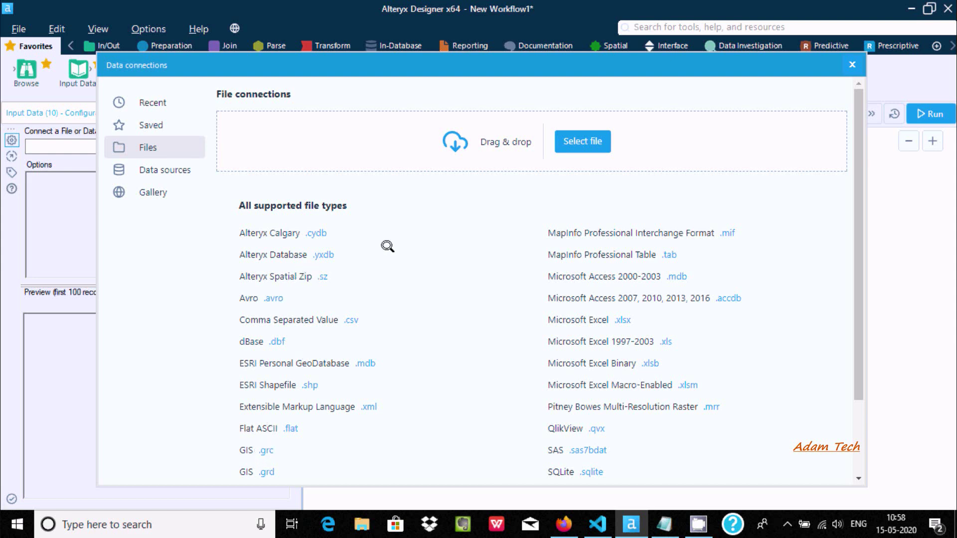
click(327, 316)
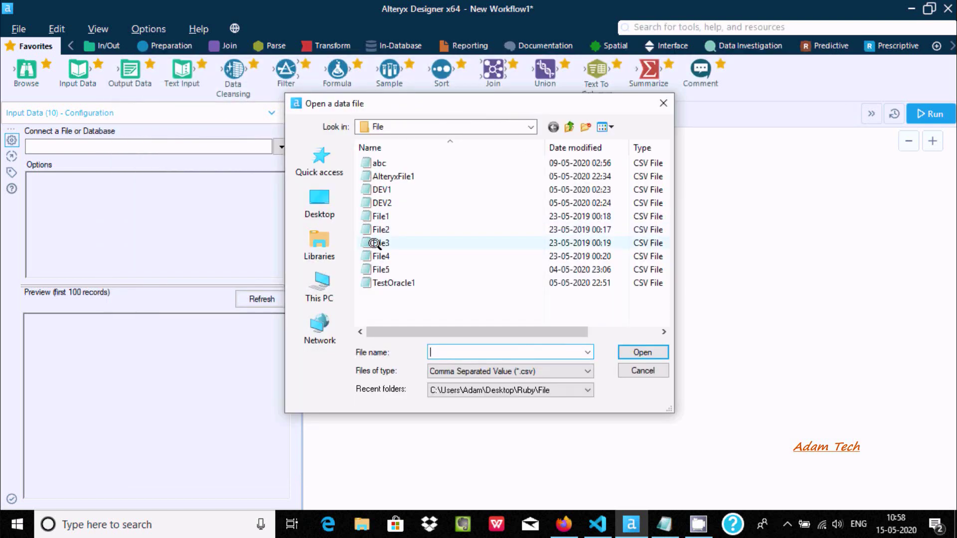
click(388, 187)
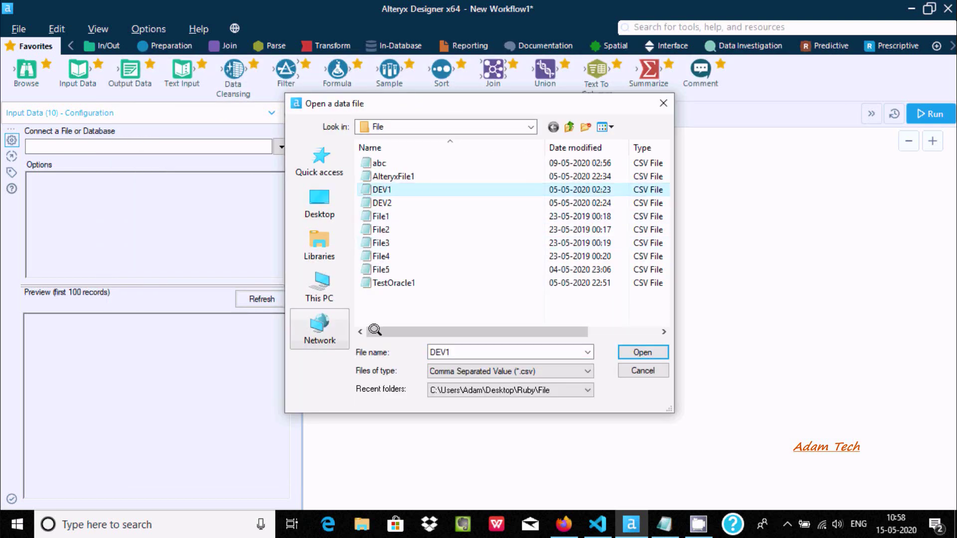
click(637, 350)
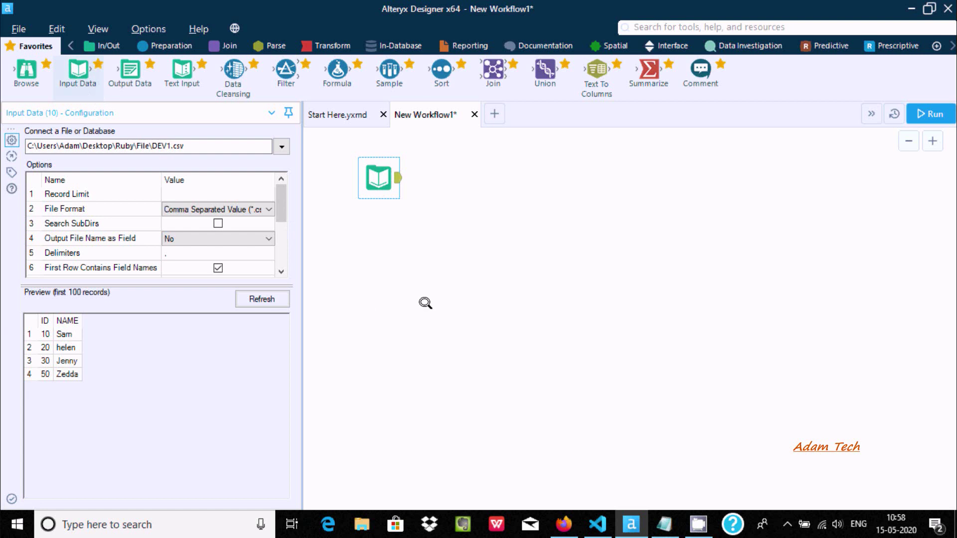
click(372, 281)
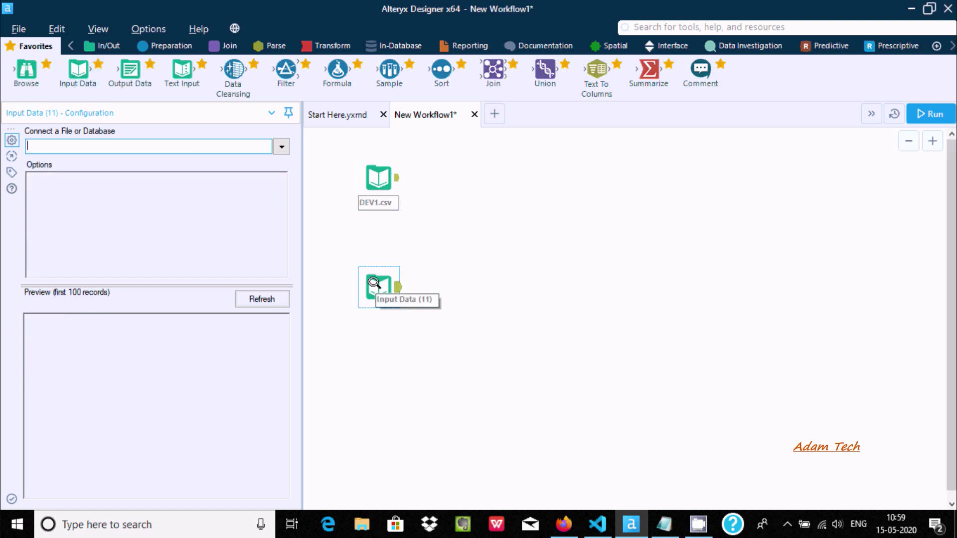
- Set the second Input Data tool's source file to DEV2.csv
click(277, 145)
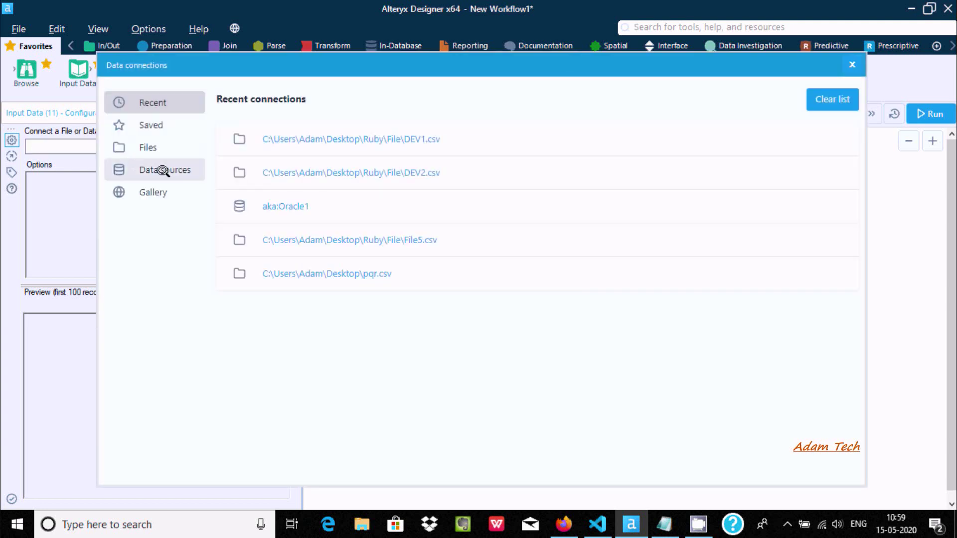
click(146, 144)
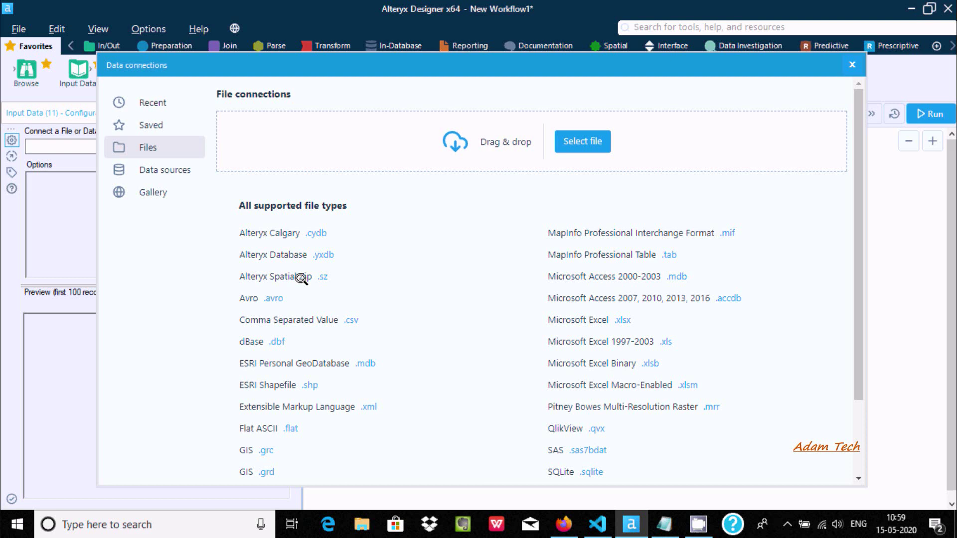
click(286, 319)
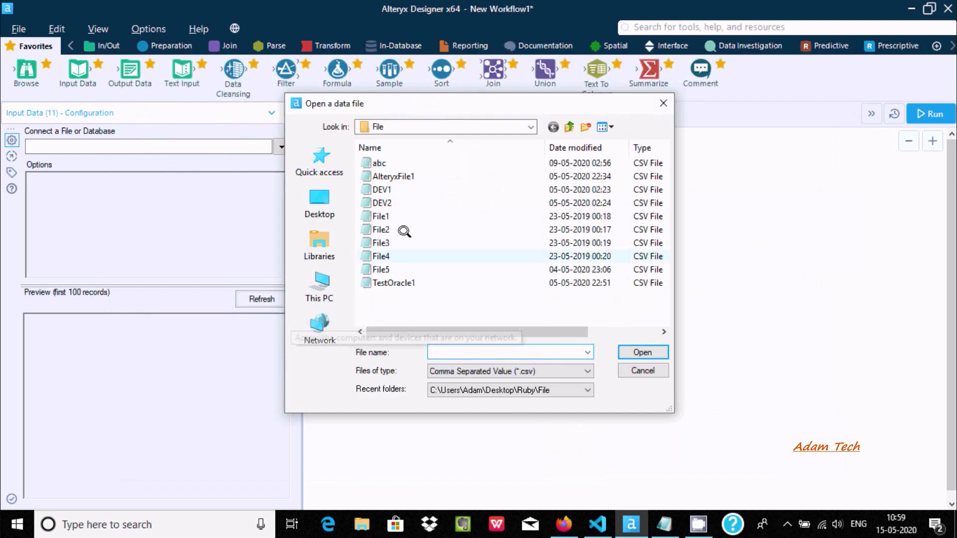
click(387, 202)
click(638, 352)
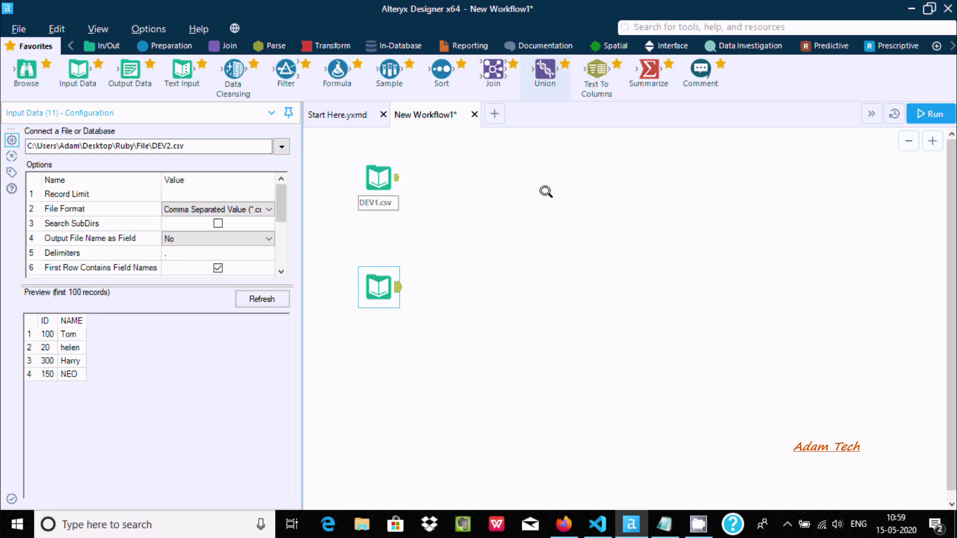
- Place a Union tool and connect the DEV1.csv and DEV2.csv outputs into it
drag(500, 224, 503, 226)
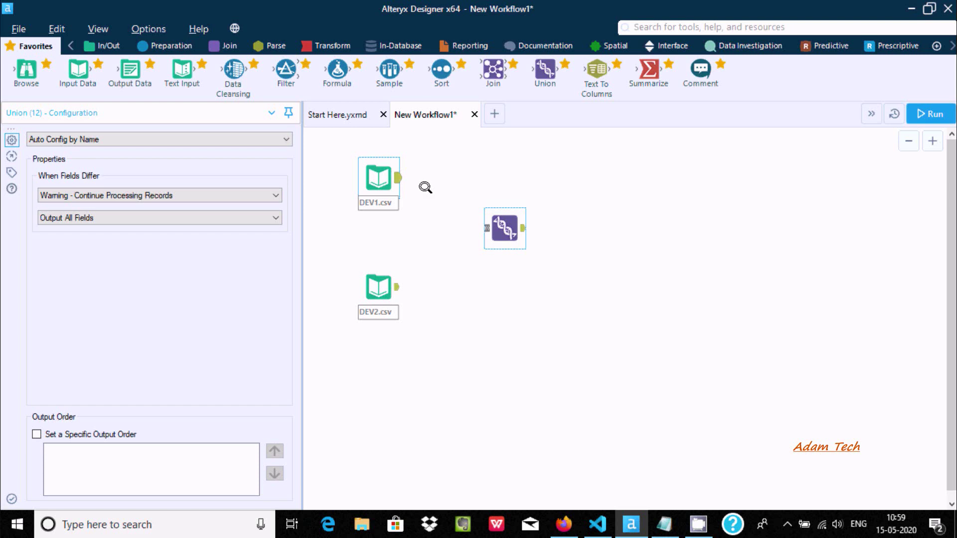
drag(397, 176, 486, 228)
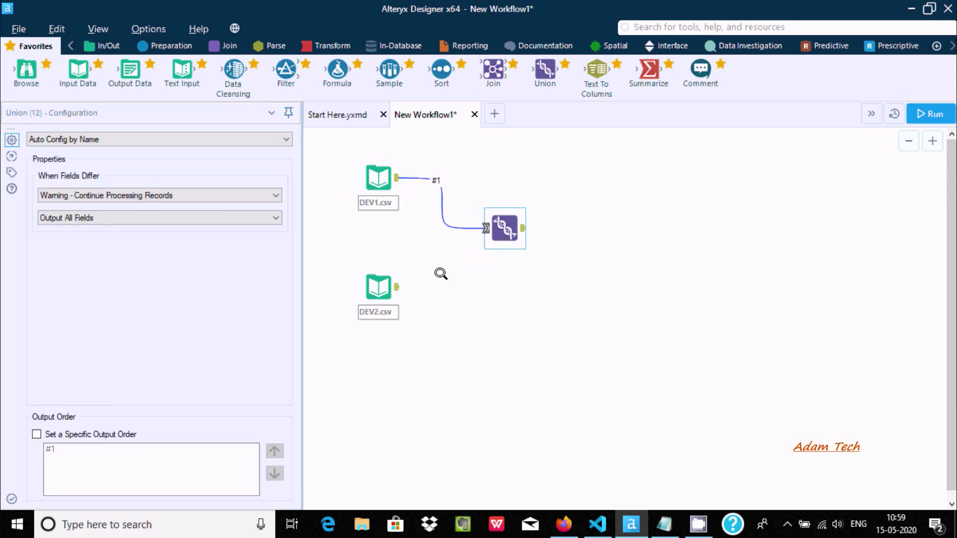
drag(397, 285, 486, 228)
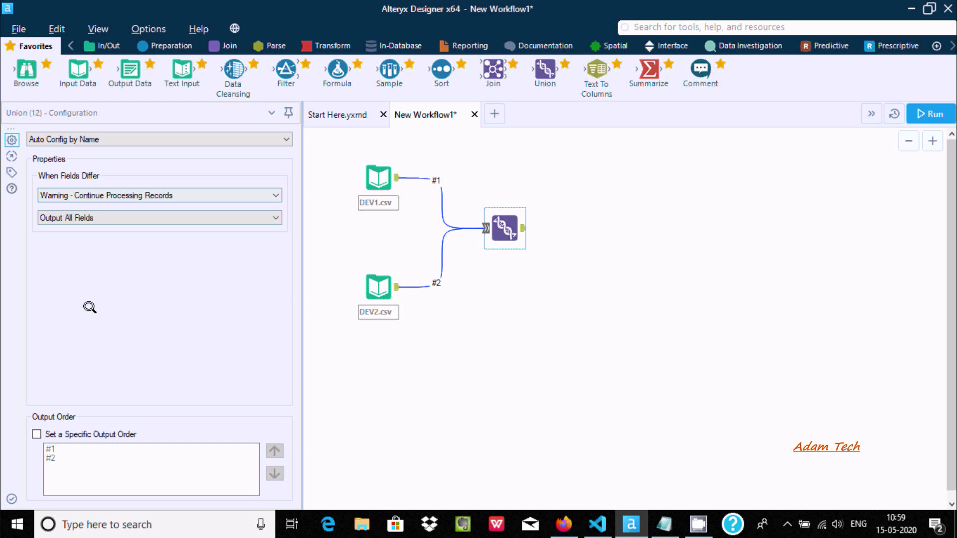
- Leave the Union on Auto Config by Name after reviewing its Navigation and Annotation tabs
click(226, 138)
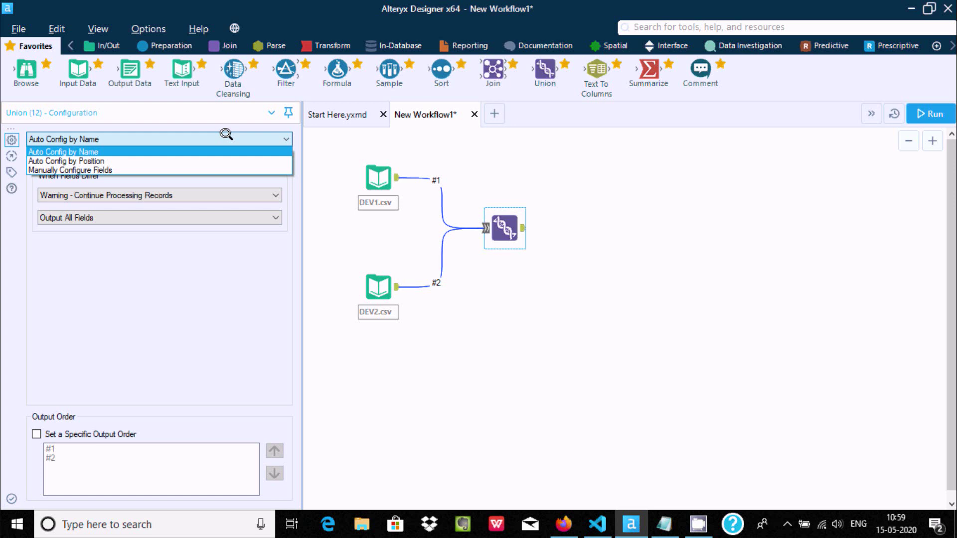
click(225, 134)
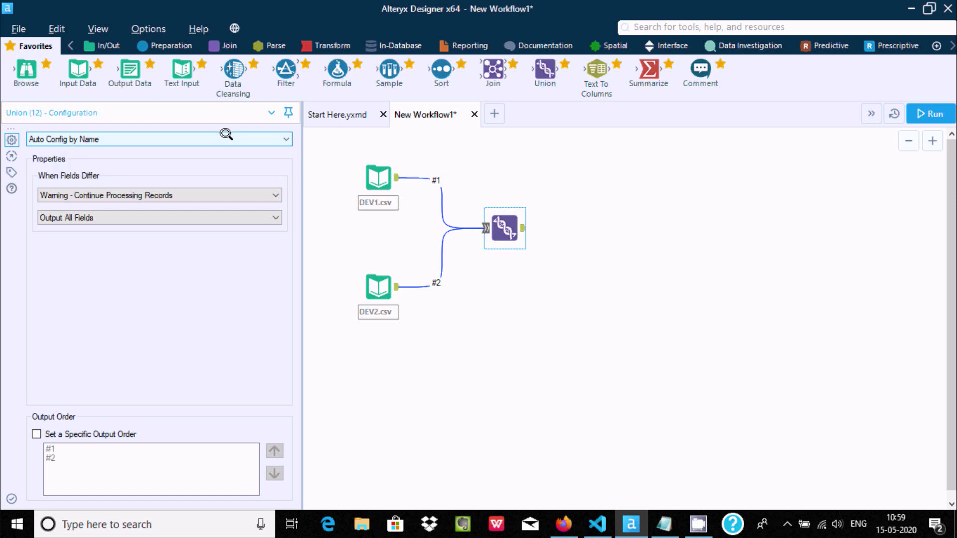
click(12, 156)
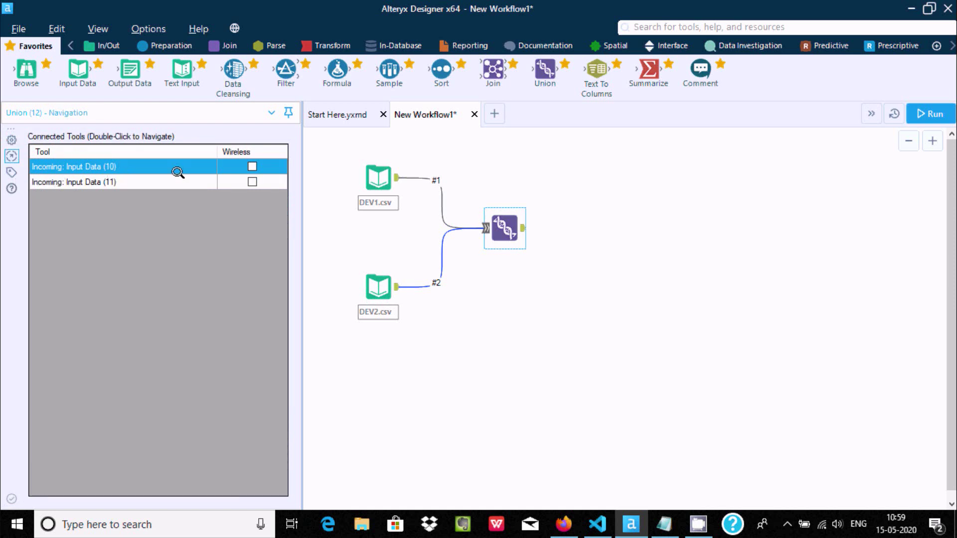
click(12, 172)
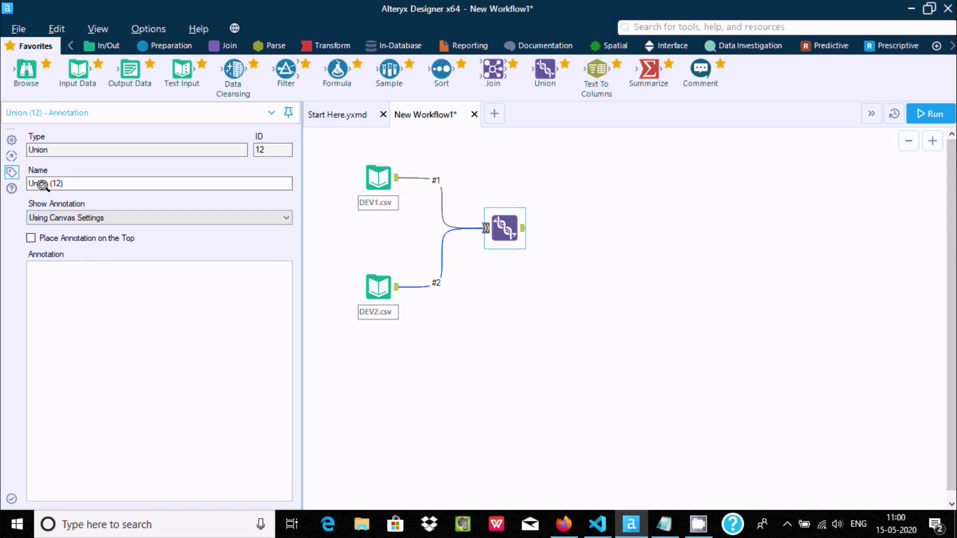
click(10, 139)
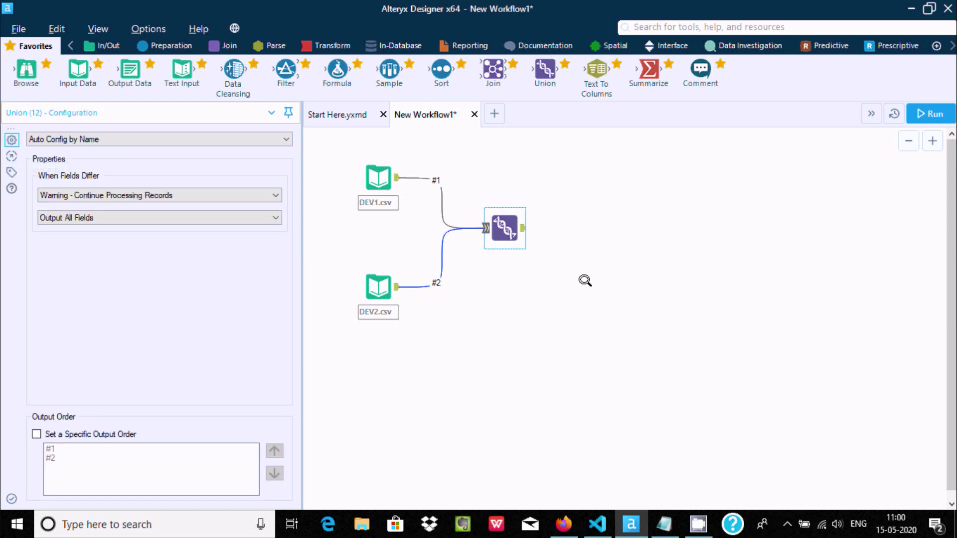
click(467, 44)
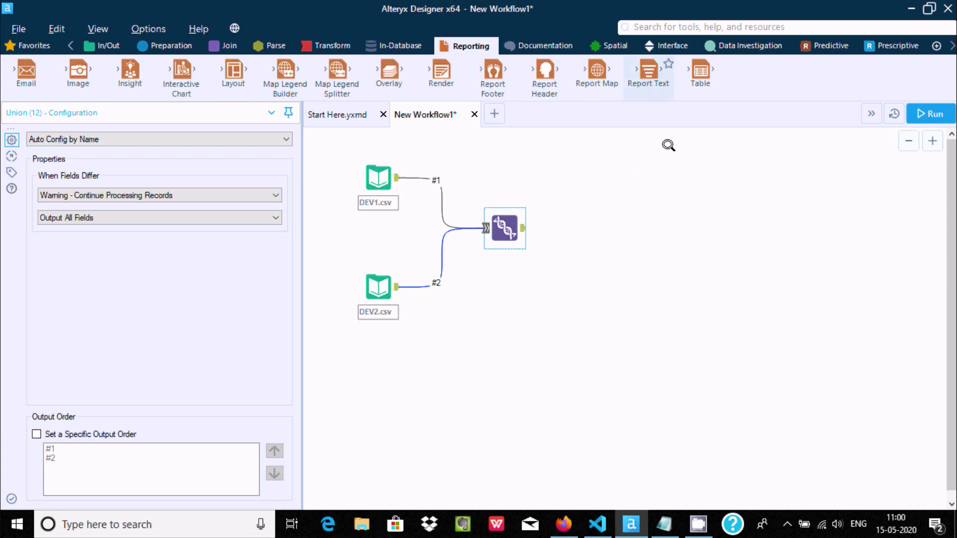
- Connect the Union output to a new Report Text tool and recheck the DEV1 and DEV2 previews
drag(678, 229, 679, 230)
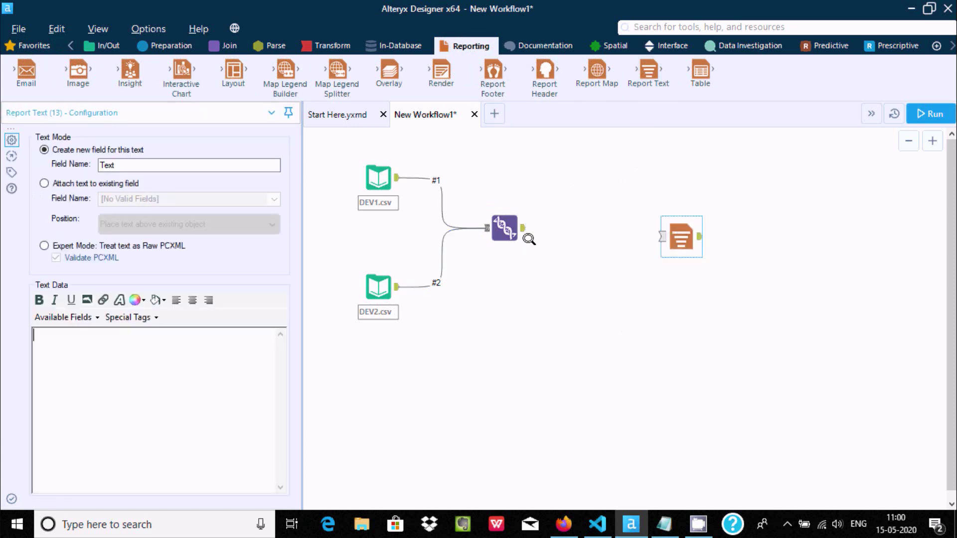
drag(524, 228, 677, 235)
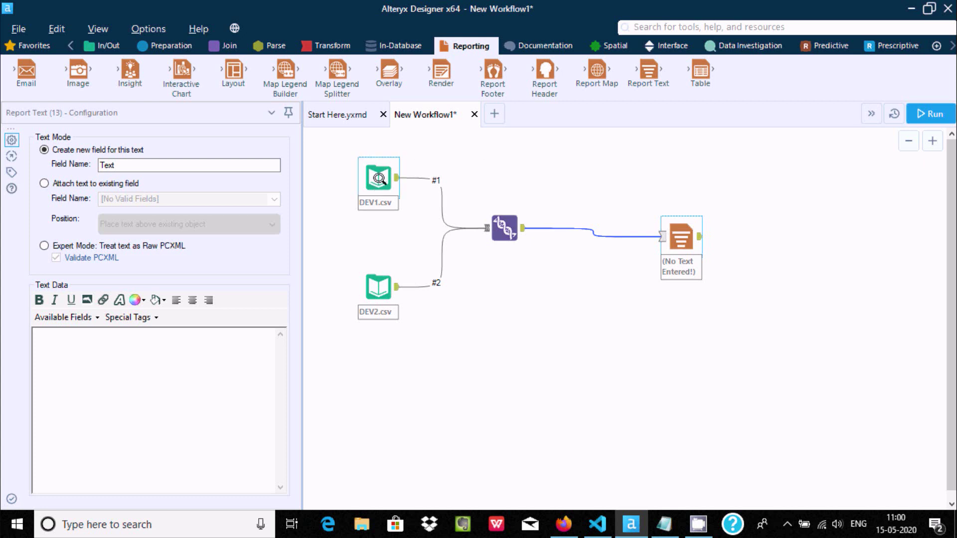
click(379, 176)
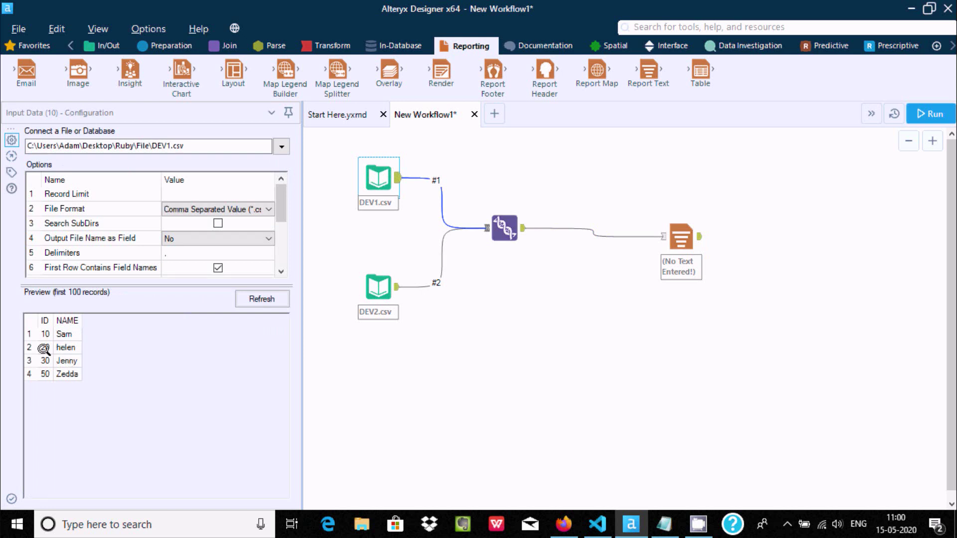
click(396, 296)
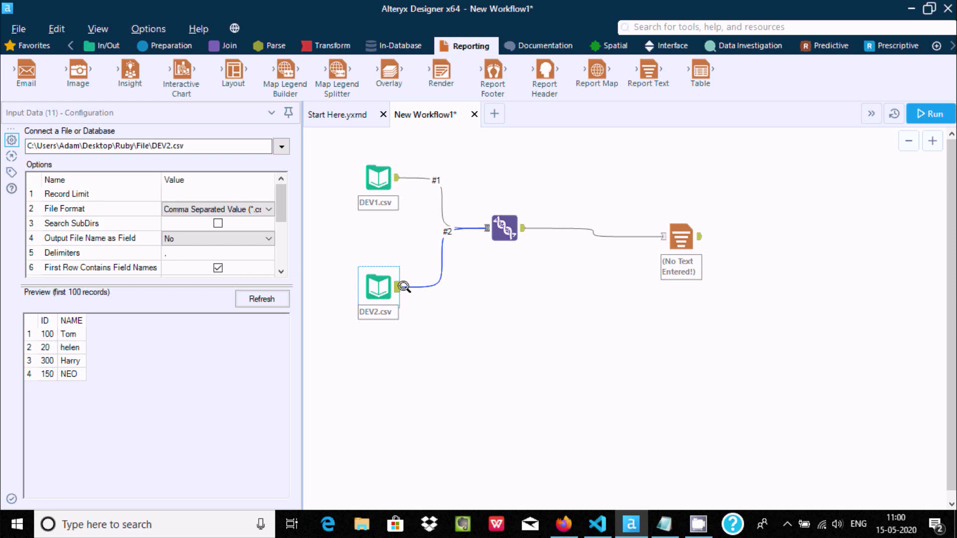
click(375, 185)
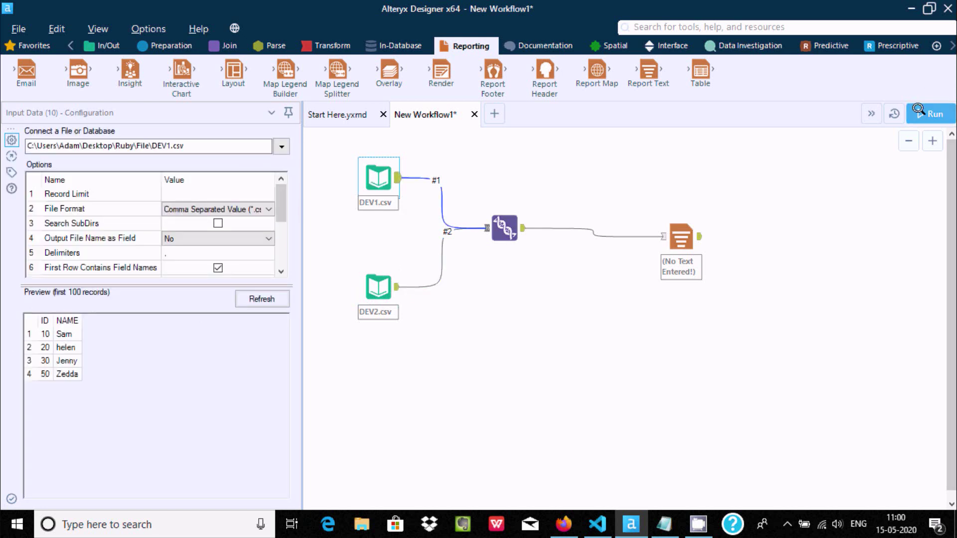
- Run the workflow and inspect the eight combined records in Report Text, including Zedda and Tom
click(926, 114)
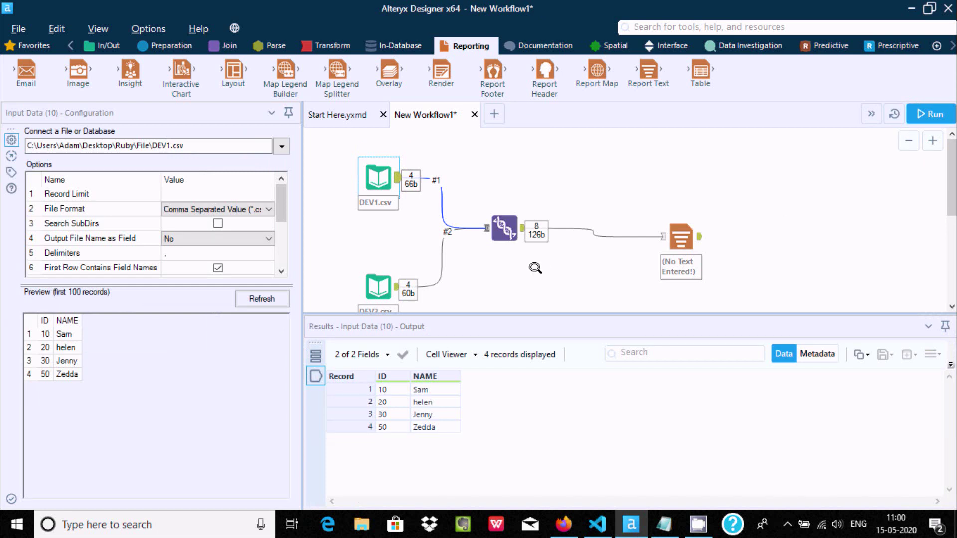
click(680, 236)
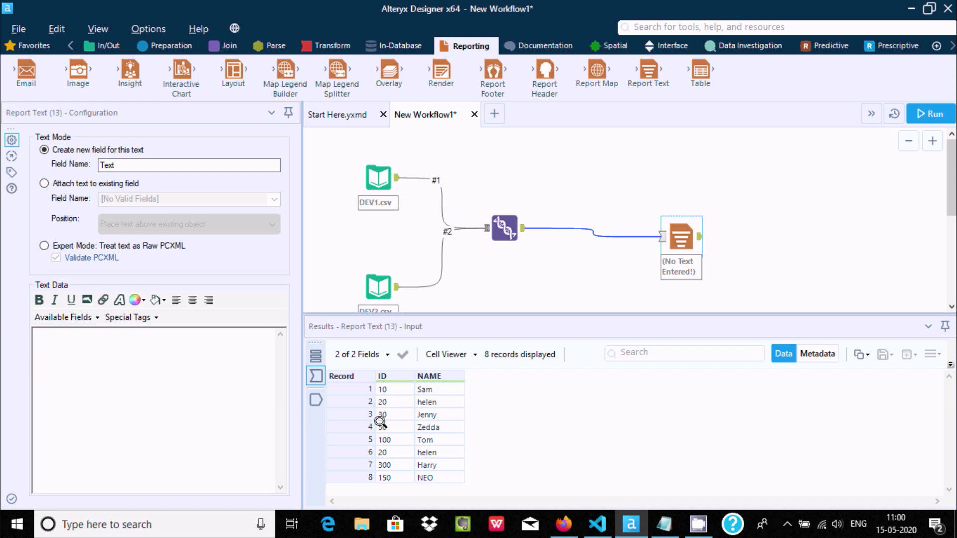
click(380, 424)
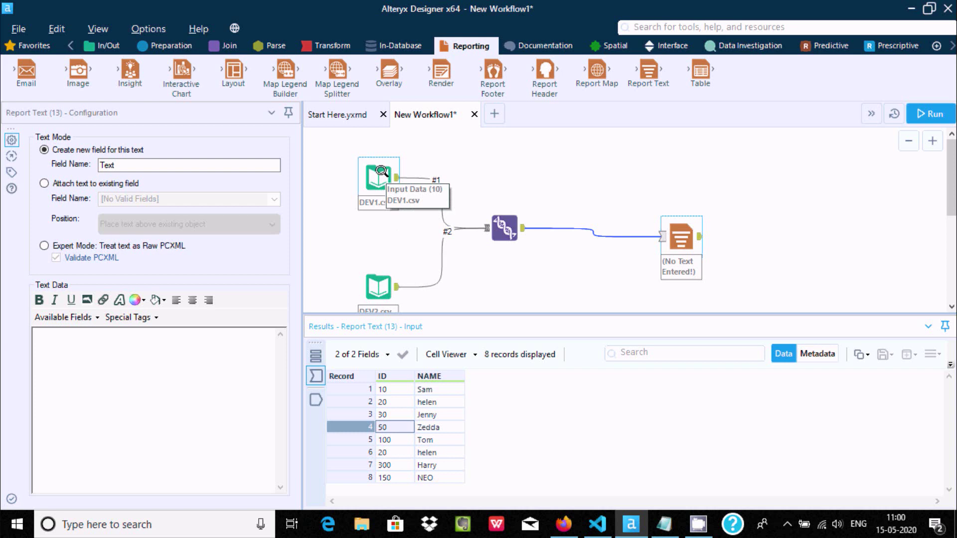
click(378, 440)
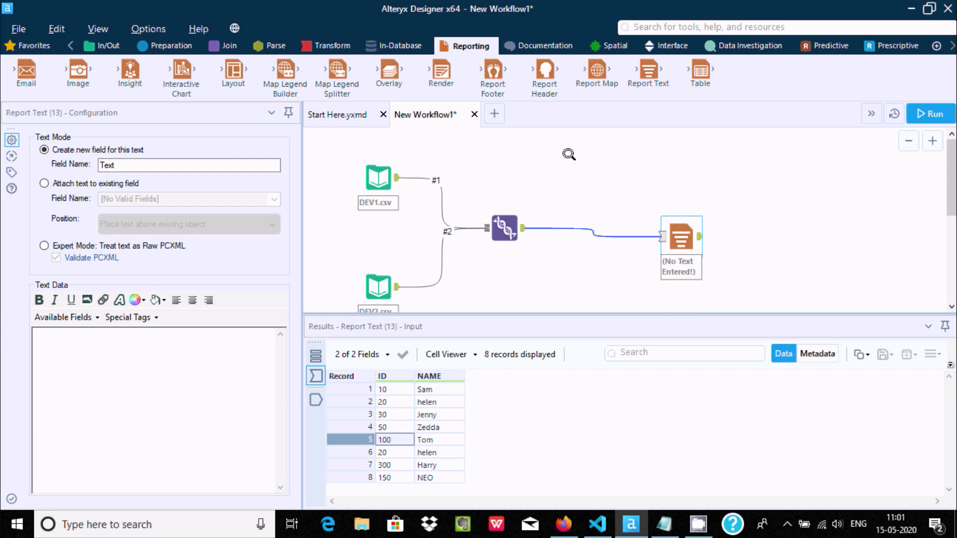
click(29, 45)
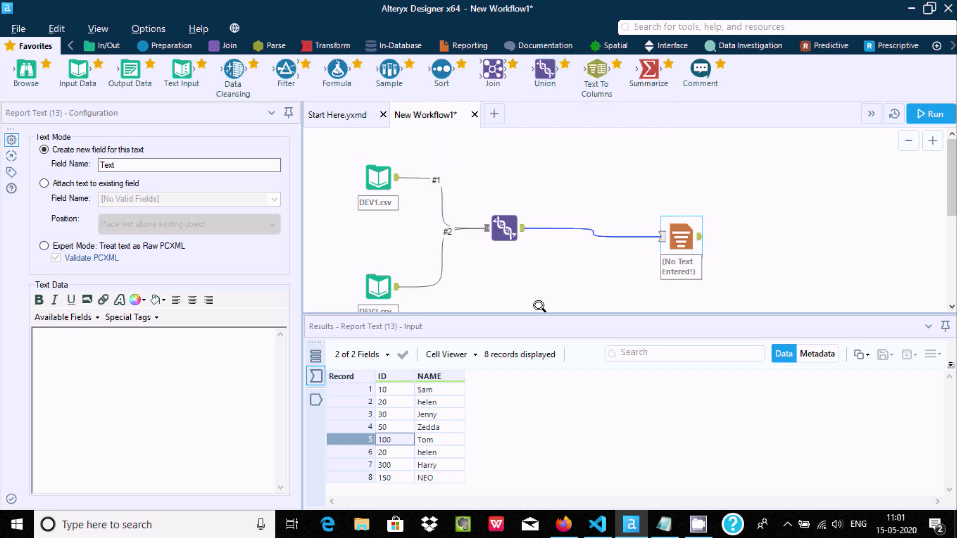
mouse_move(545, 73)
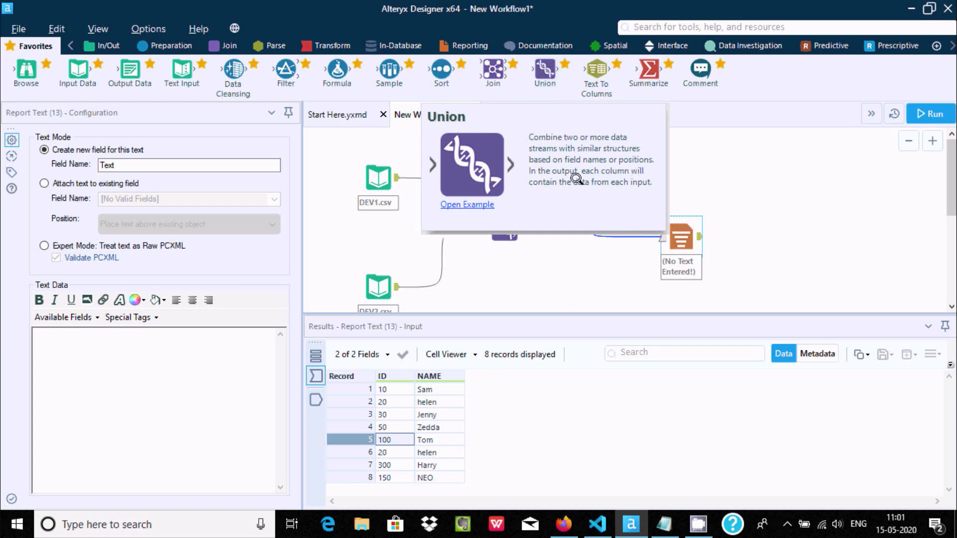
- Add a third Input Data tool below DEV2.csv that reads File1.csv
click(715, 163)
drag(946, 164, 946, 197)
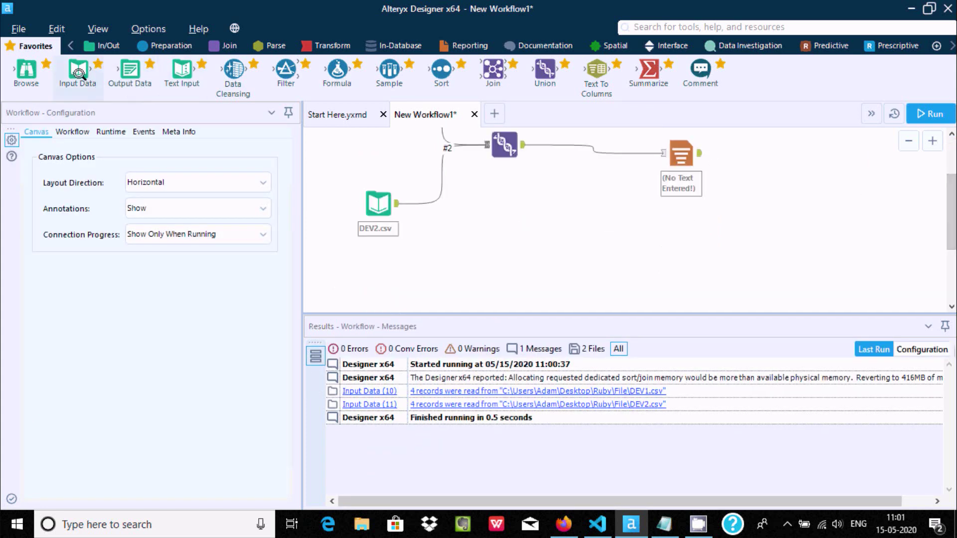
drag(383, 269, 383, 269)
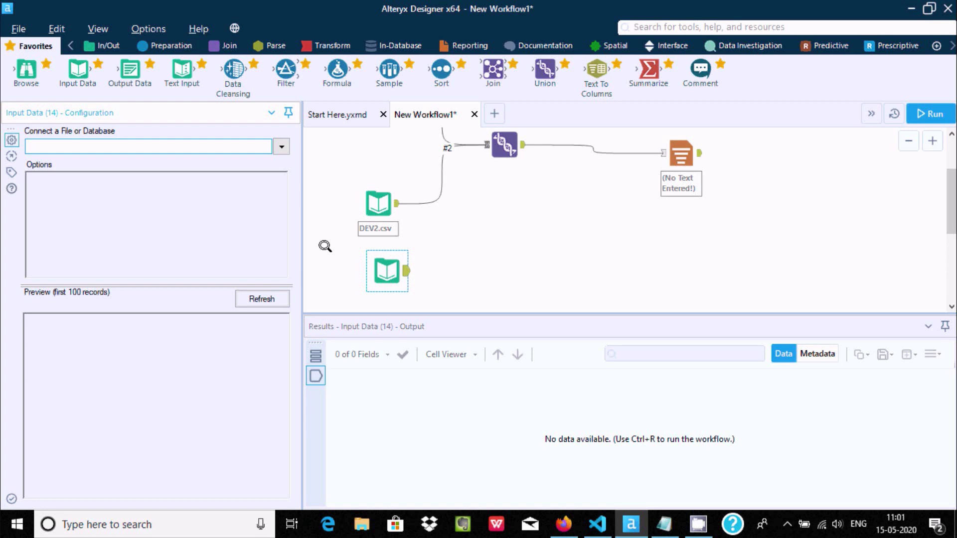
click(274, 146)
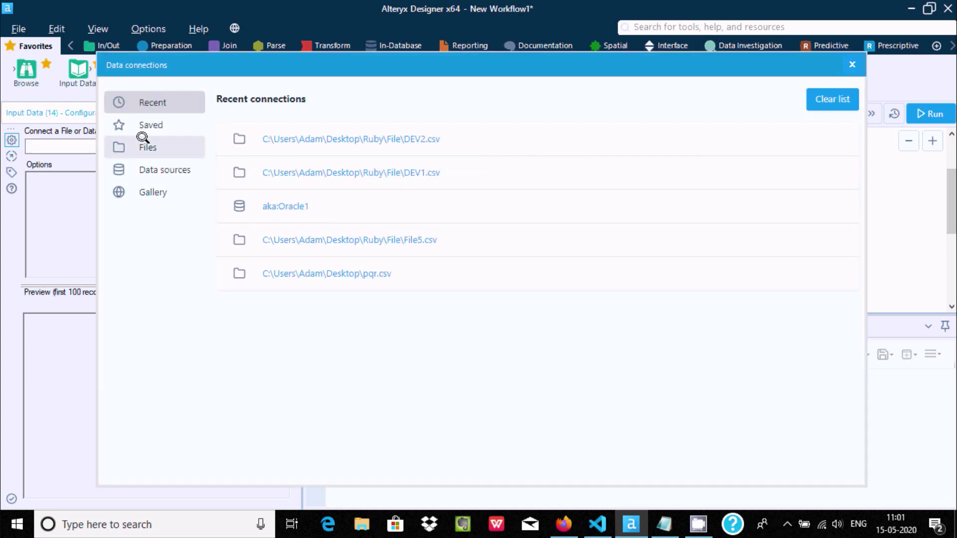
click(144, 143)
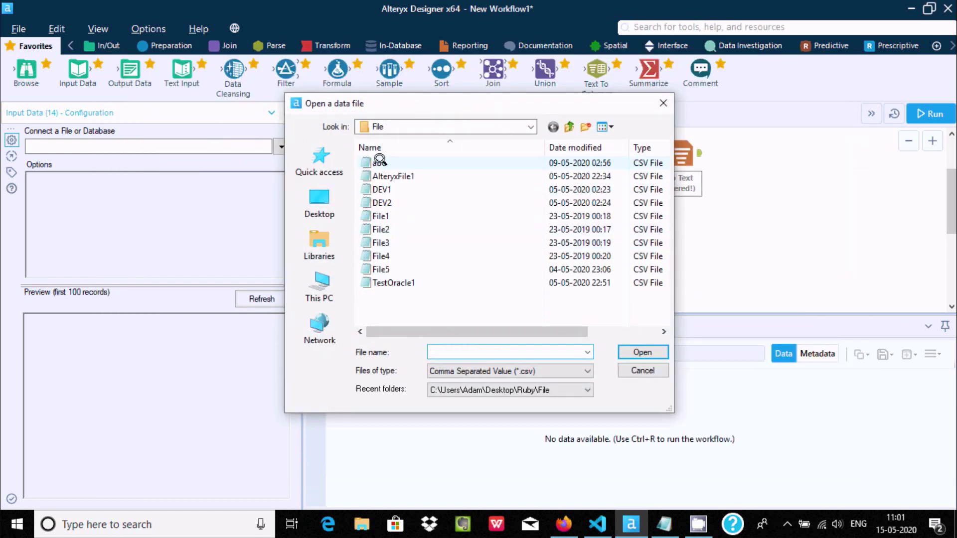
click(380, 216)
click(645, 352)
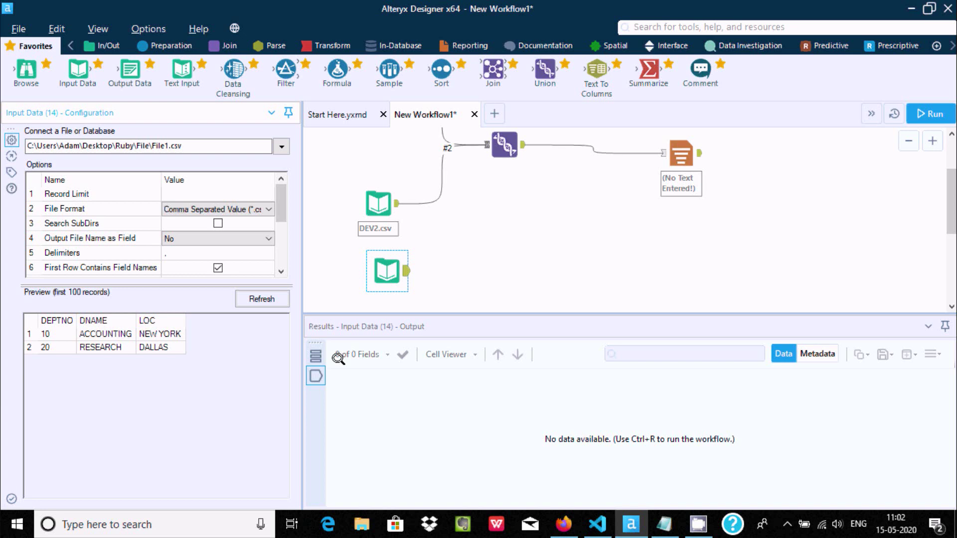
drag(950, 201, 949, 192)
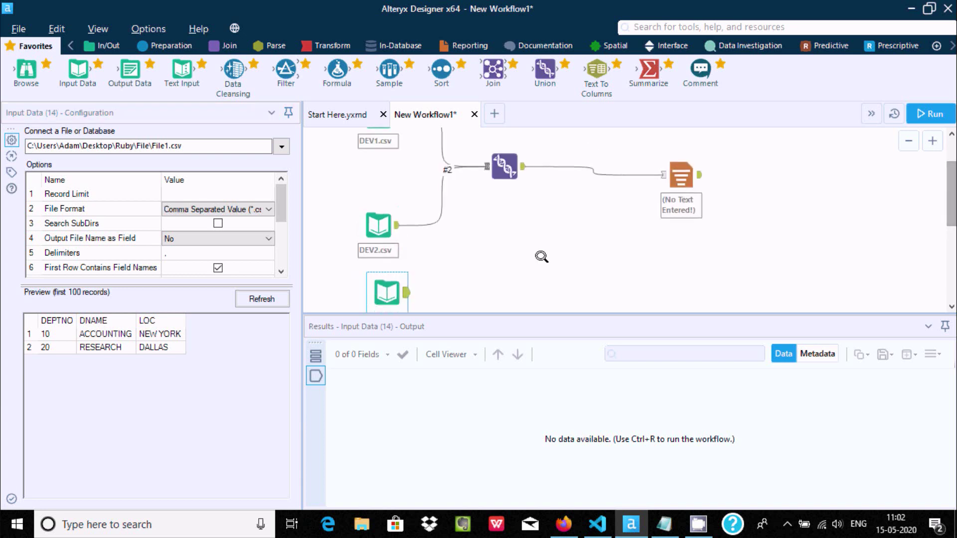
- Feed File1.csv into the Union as a third input and run, reviewing the missing-field warnings
drag(437, 264, 487, 168)
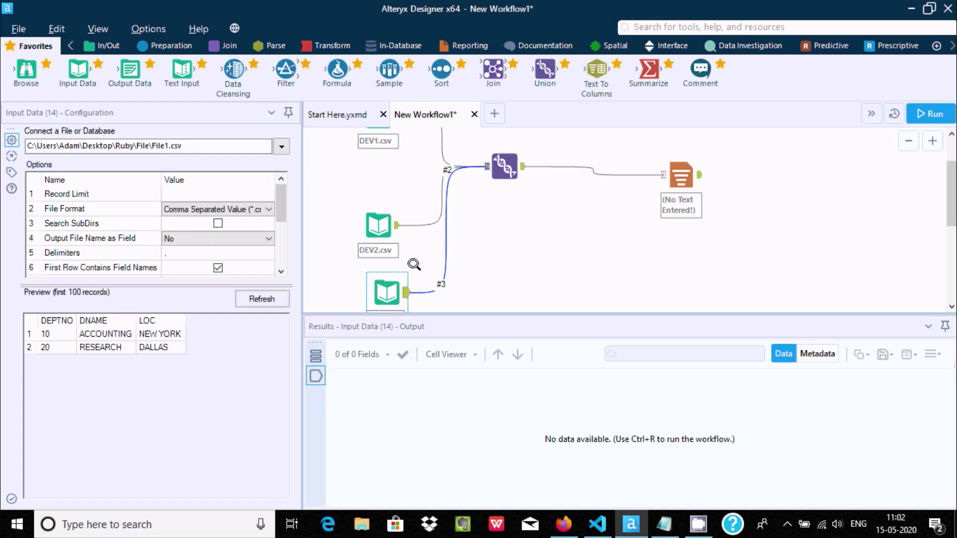
click(931, 114)
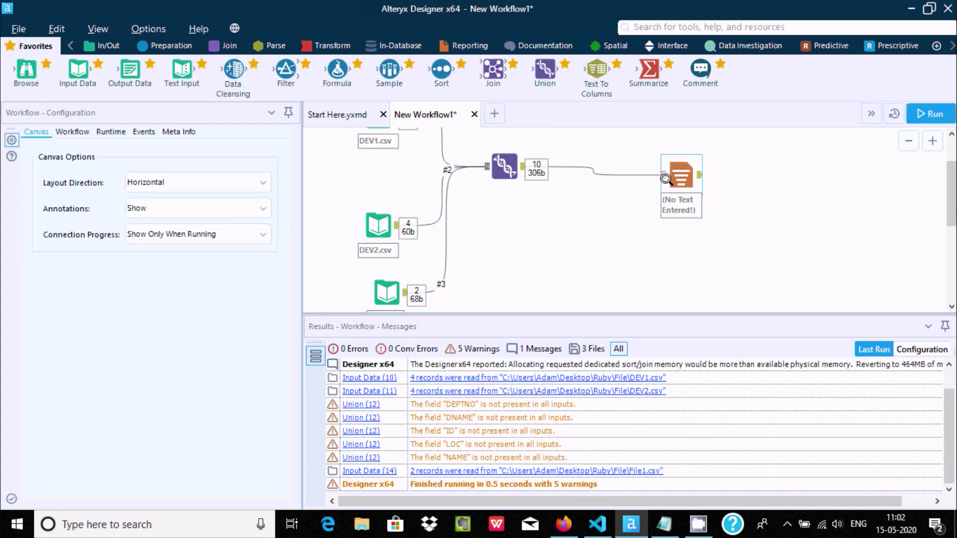
click(675, 173)
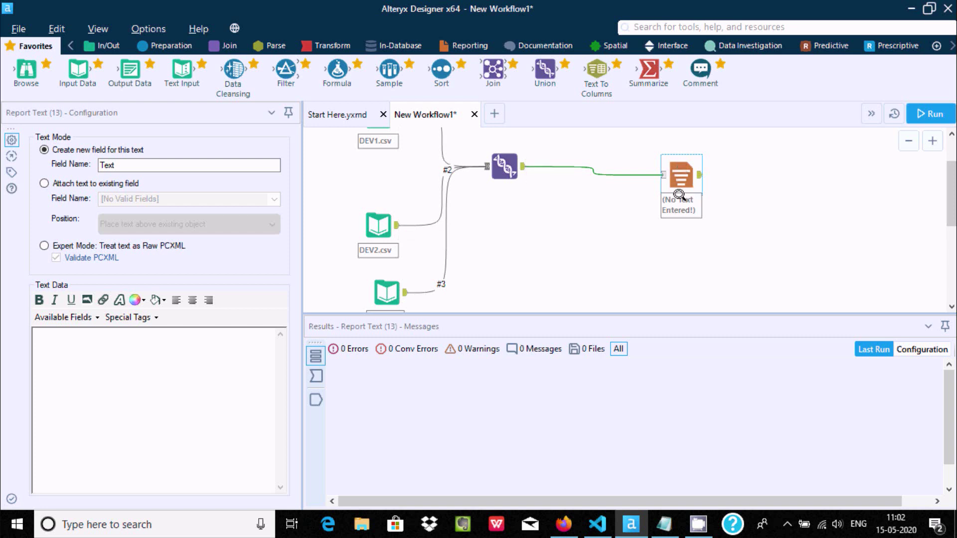
- Delete the File1.csv input tool and its connection
click(378, 285)
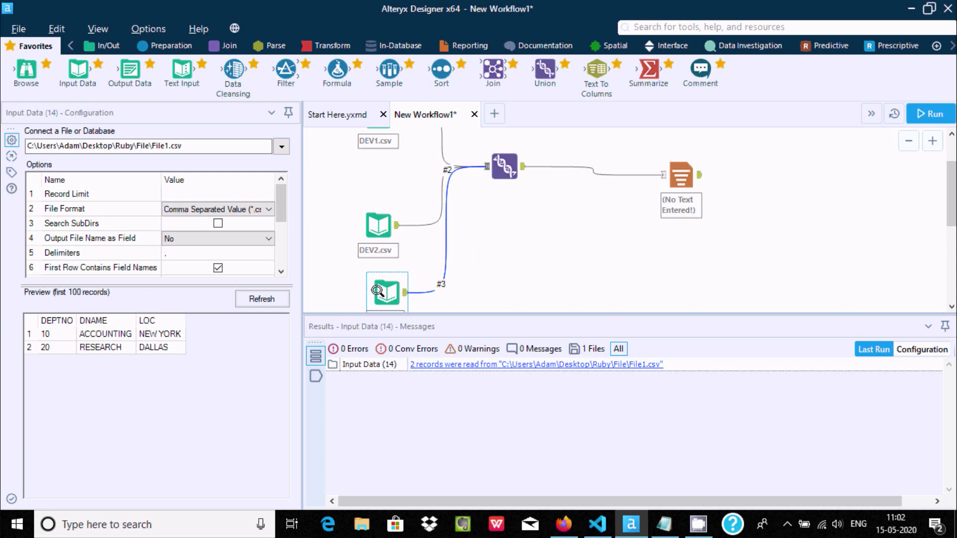
right_click(382, 287)
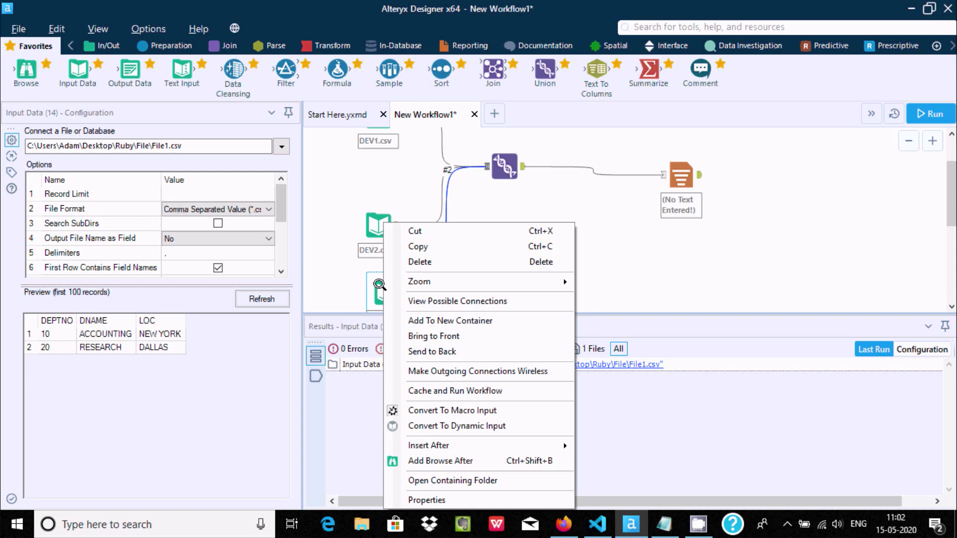
key(Escape)
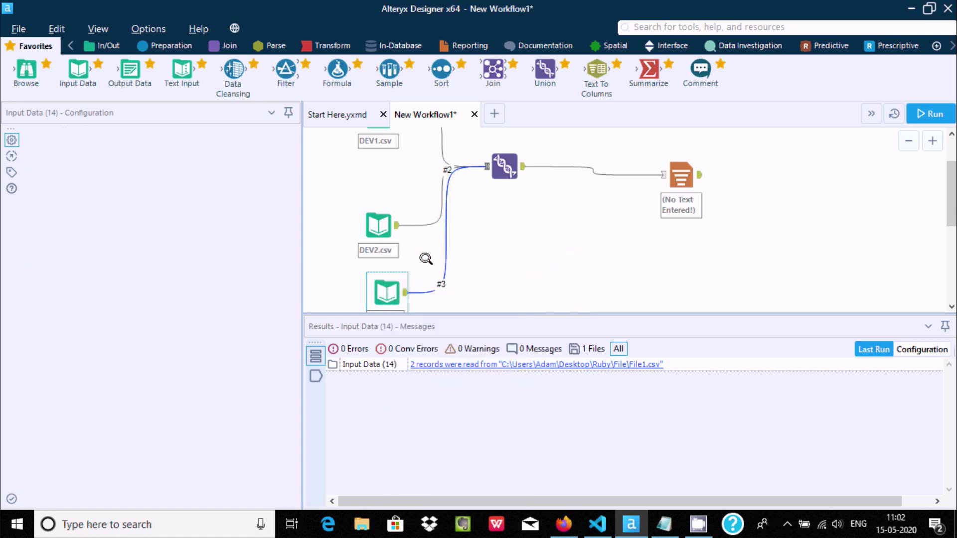
key(Delete)
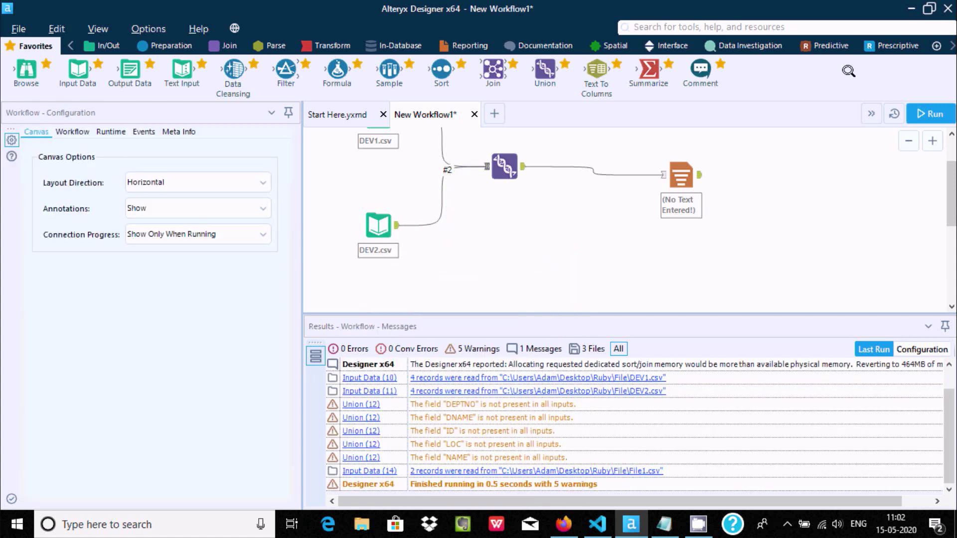
- Minimise Alteryx, open the Ruby\File folder and preview File1 in Notepad
click(910, 9)
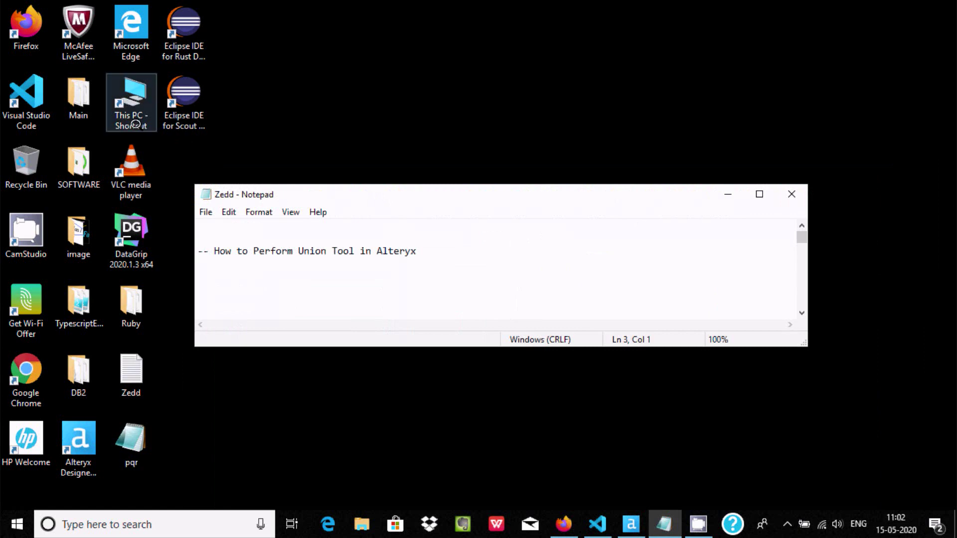
click(124, 297)
double_click(124, 296)
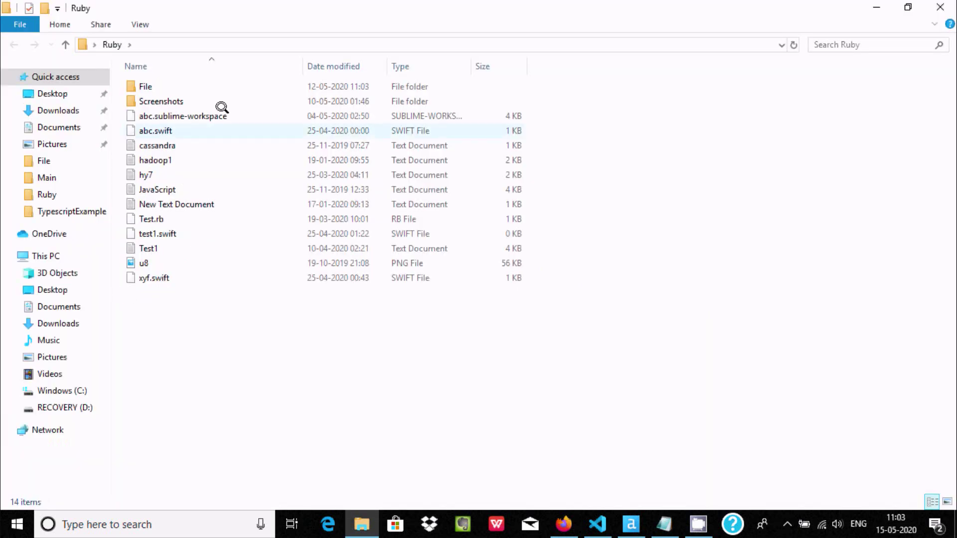
double_click(166, 86)
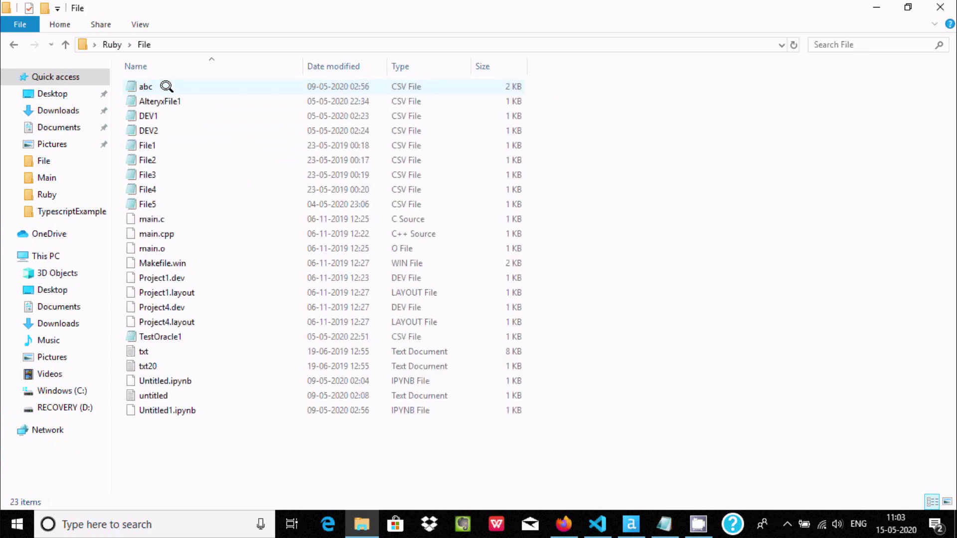
double_click(149, 145)
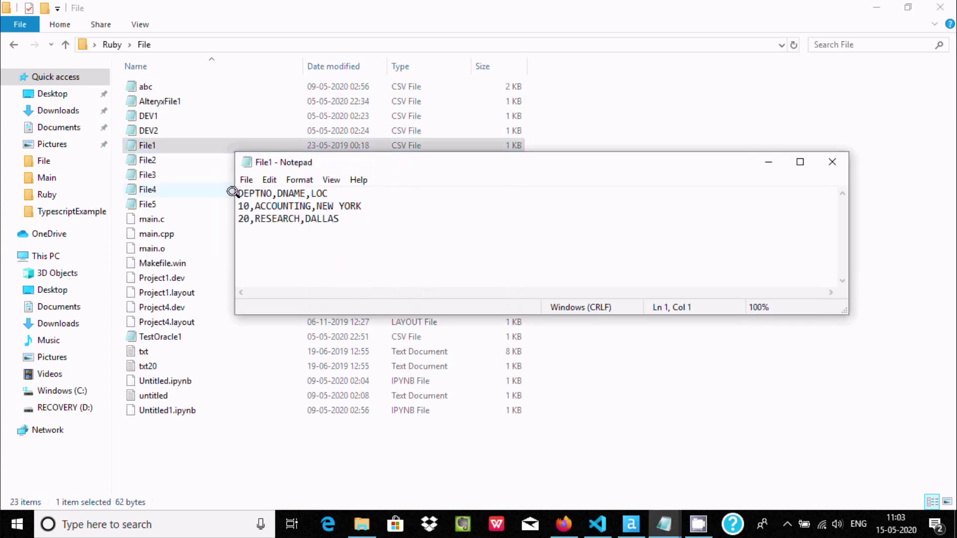
click(832, 162)
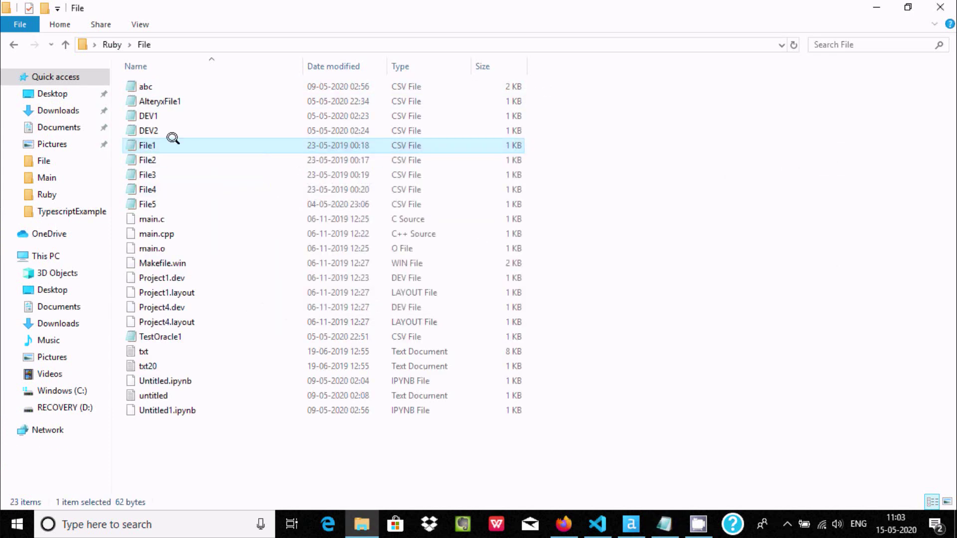
- Preview File2 through File5 and File1 again, then close the File folder window
click(150, 159)
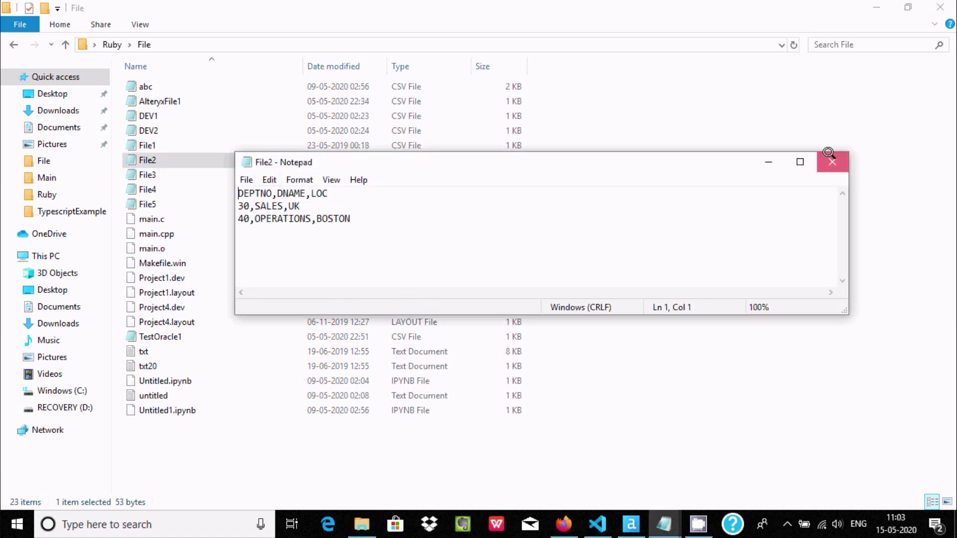
click(832, 161)
double_click(170, 173)
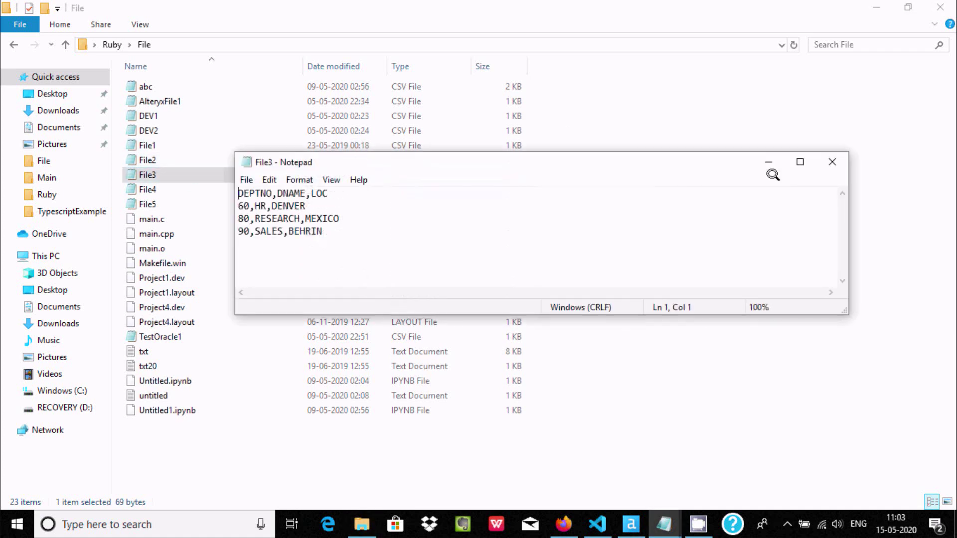
click(828, 162)
double_click(160, 192)
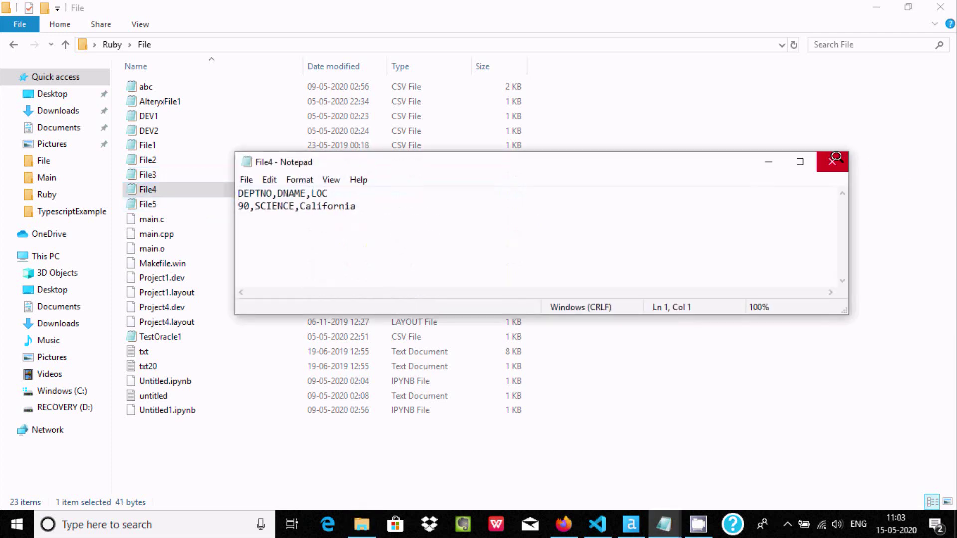
click(832, 162)
double_click(143, 202)
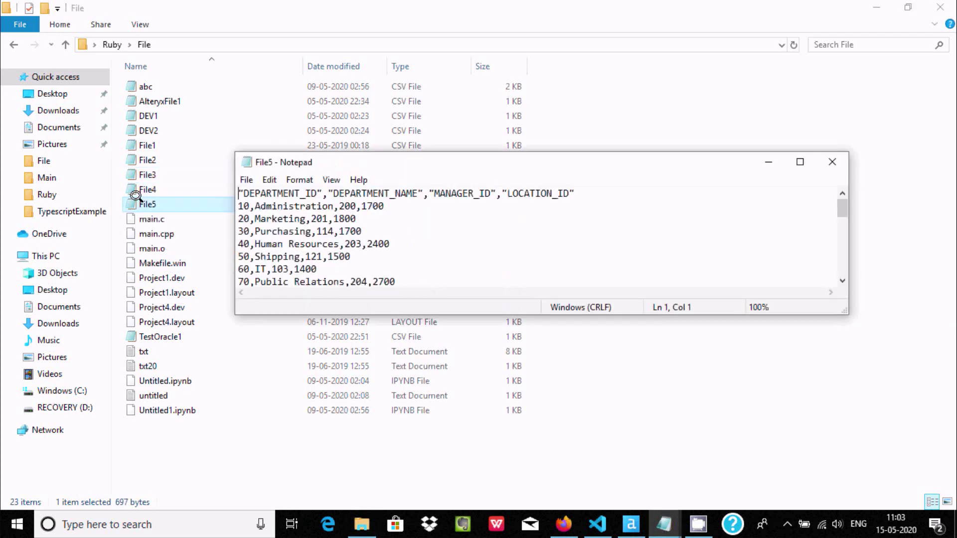
click(832, 162)
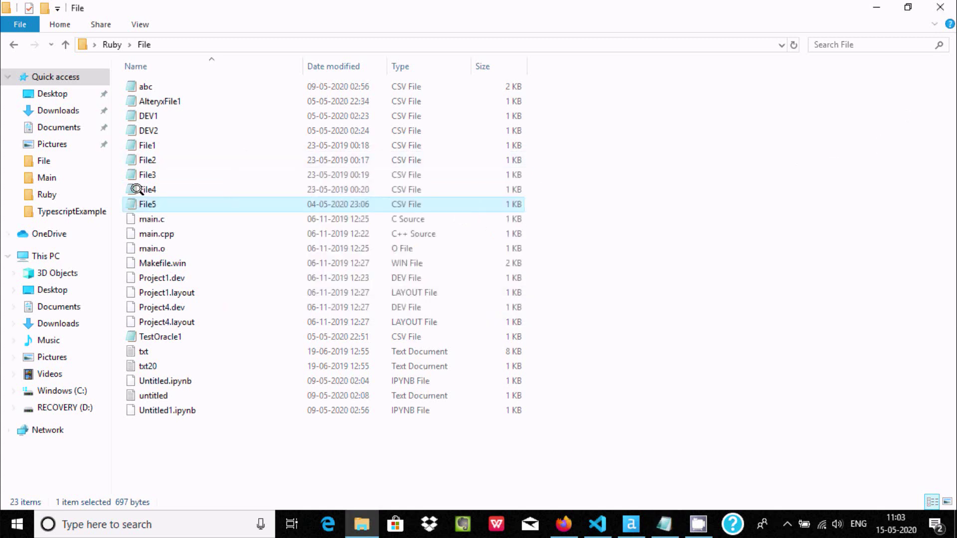
double_click(143, 144)
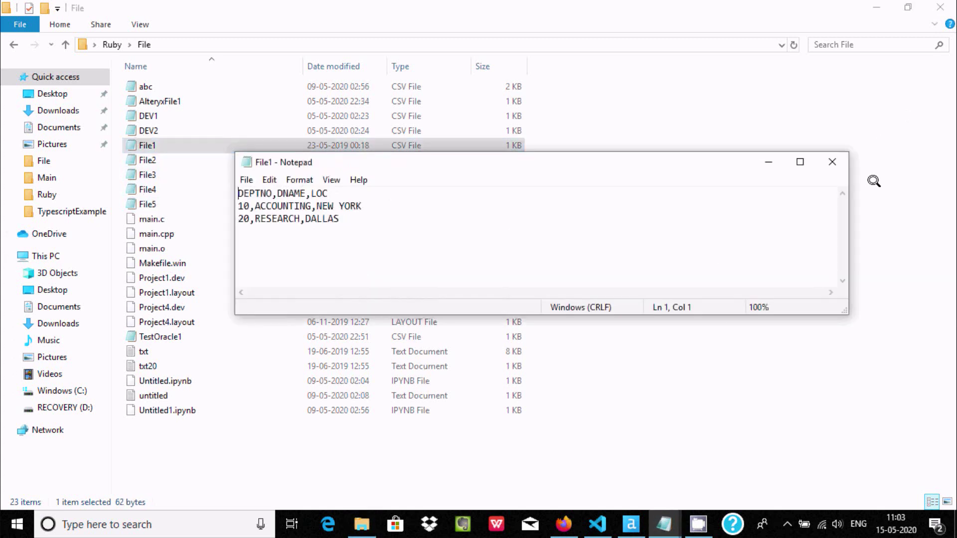
click(831, 162)
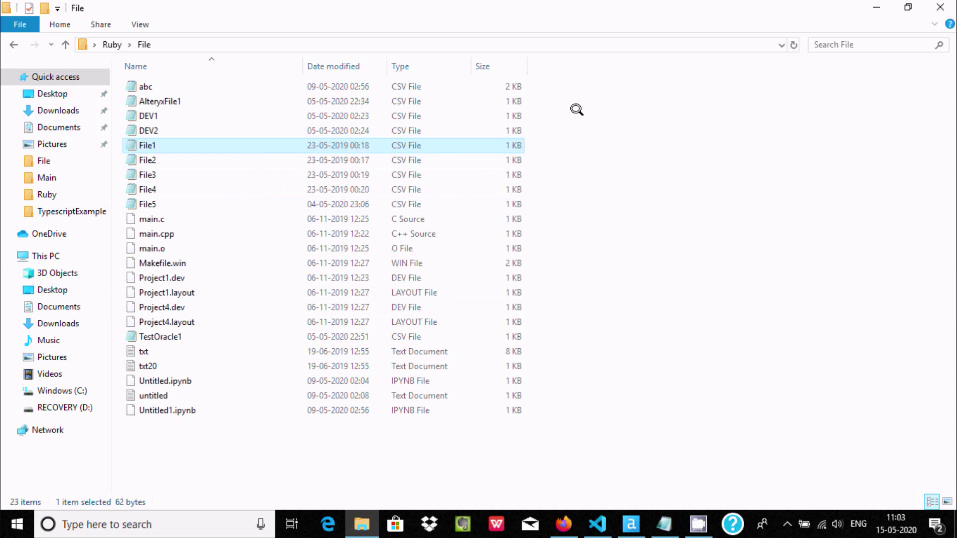
click(907, 7)
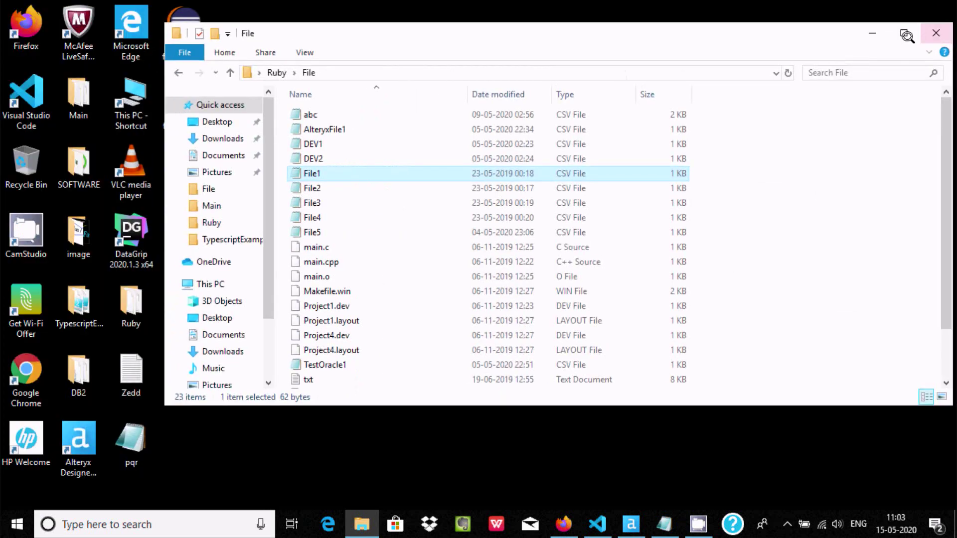
click(934, 33)
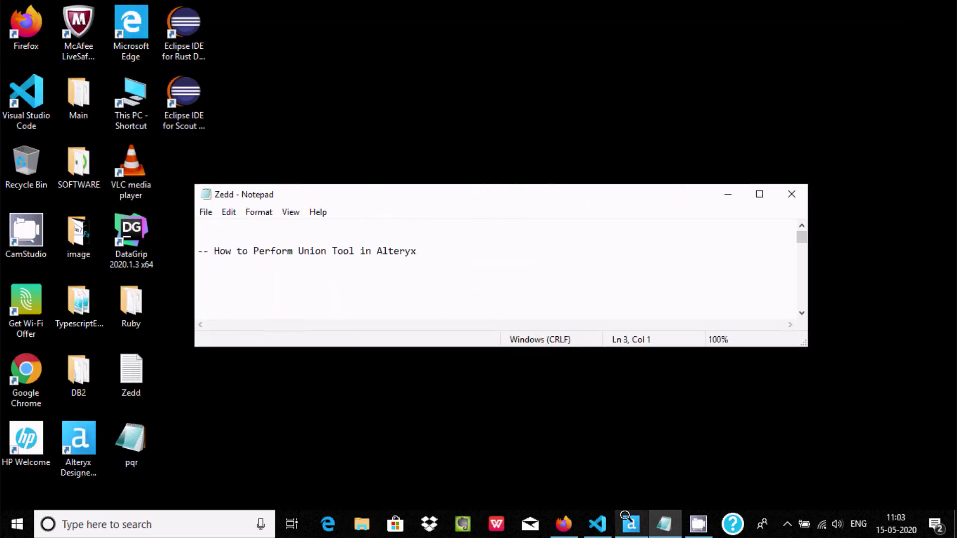
- Bring Alteryx Designer back to the front and hide the Results messages panel
click(630, 524)
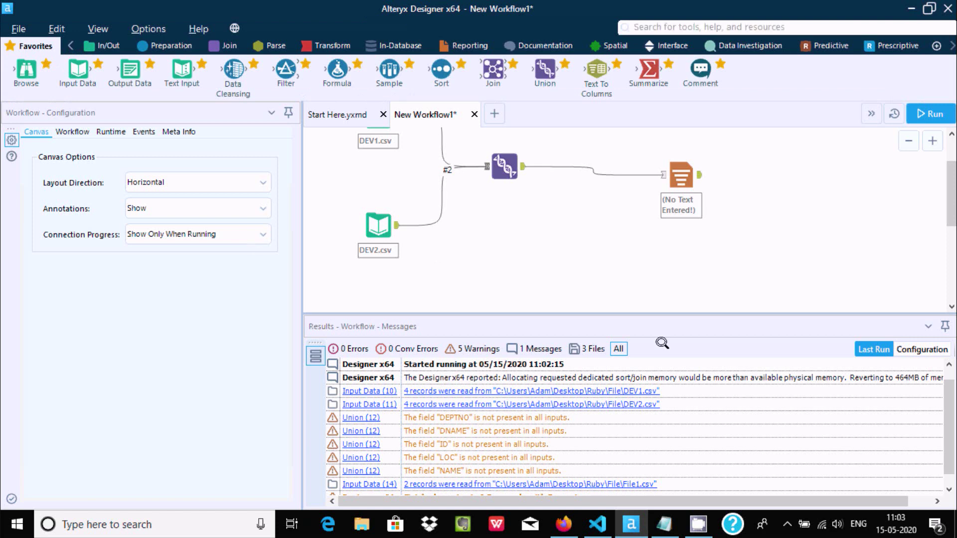
right_click(928, 321)
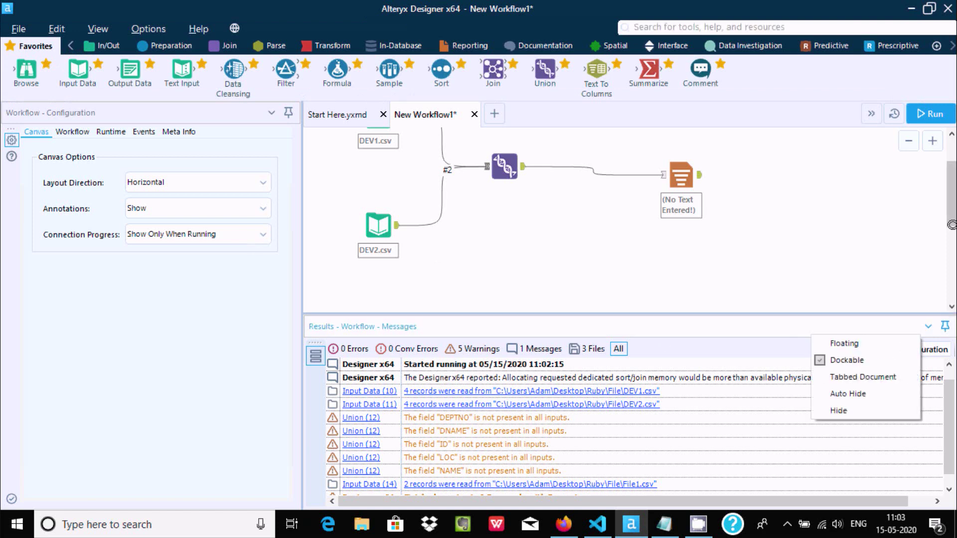
click(859, 410)
scroll(952, 246, up, 1)
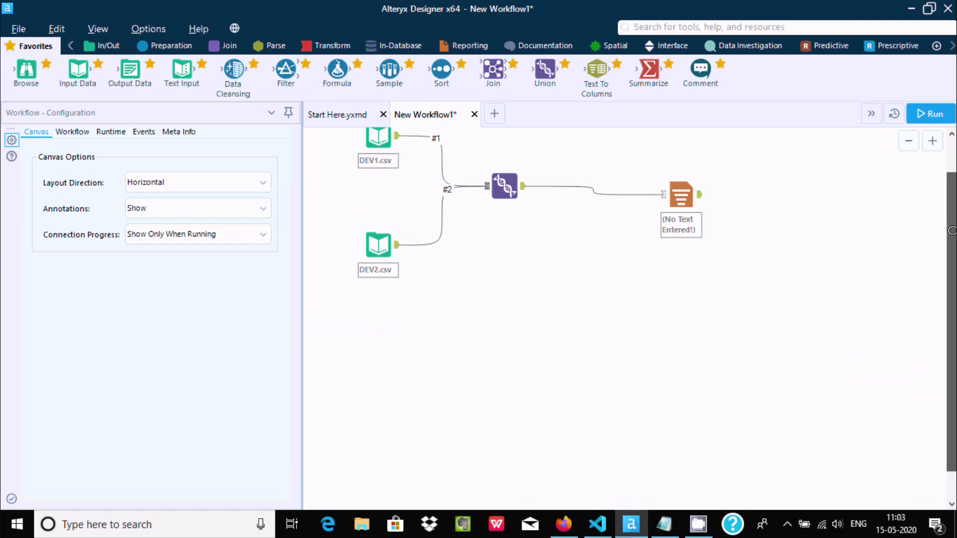
scroll(951, 246, up, 1)
scroll(952, 246, down, 3)
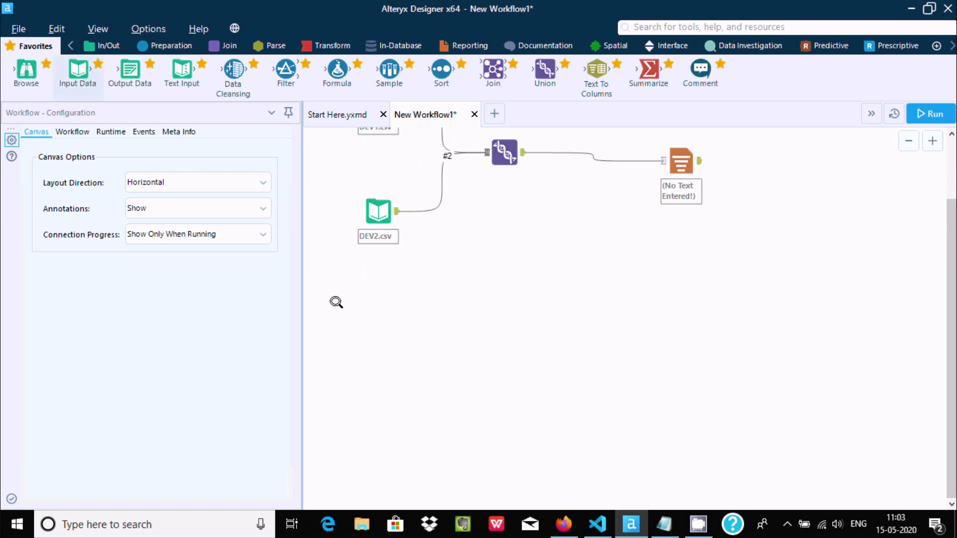
- Place three unconfigured Input Data tools on the canvas below DEV2.csv
drag(363, 306, 364, 307)
drag(78, 71, 377, 399)
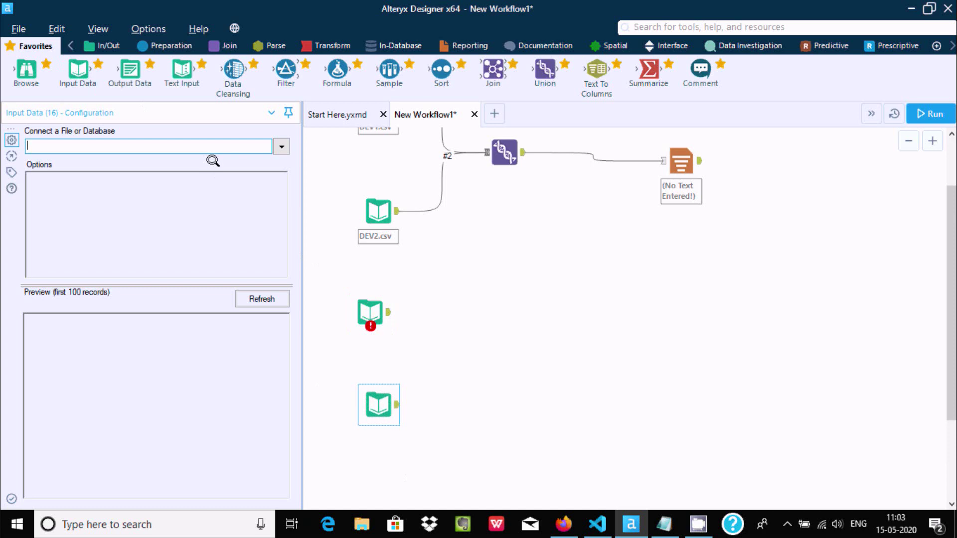
drag(383, 466, 385, 468)
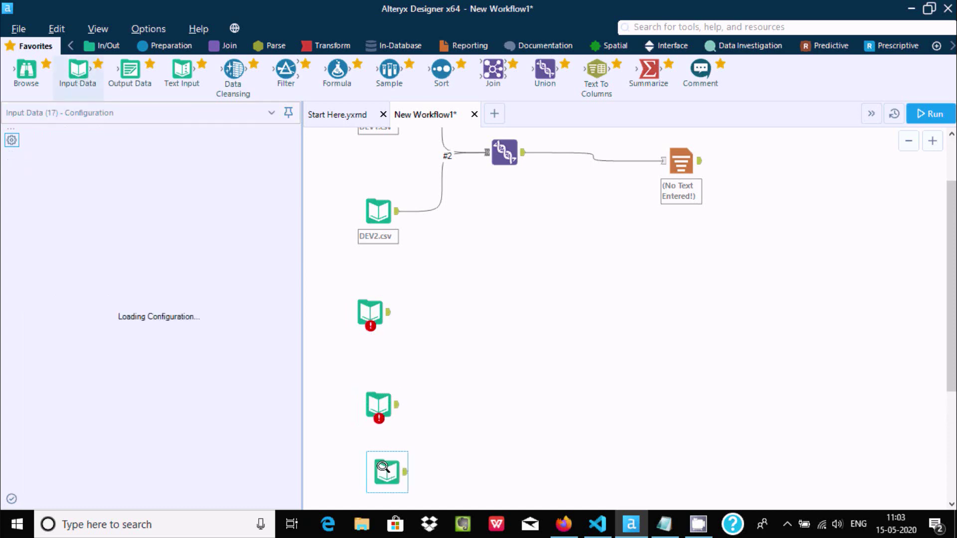
- Set the first new input to read File1.csv
click(359, 306)
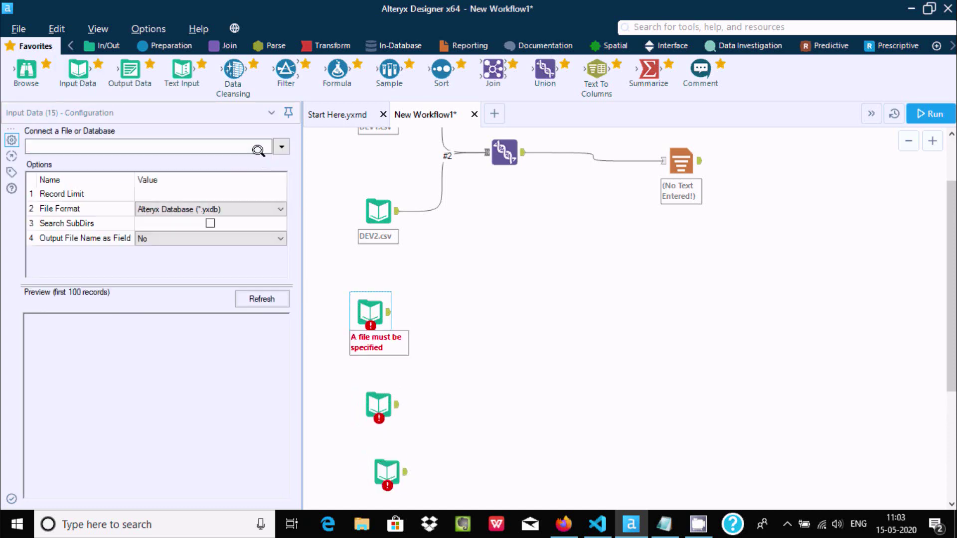
click(274, 143)
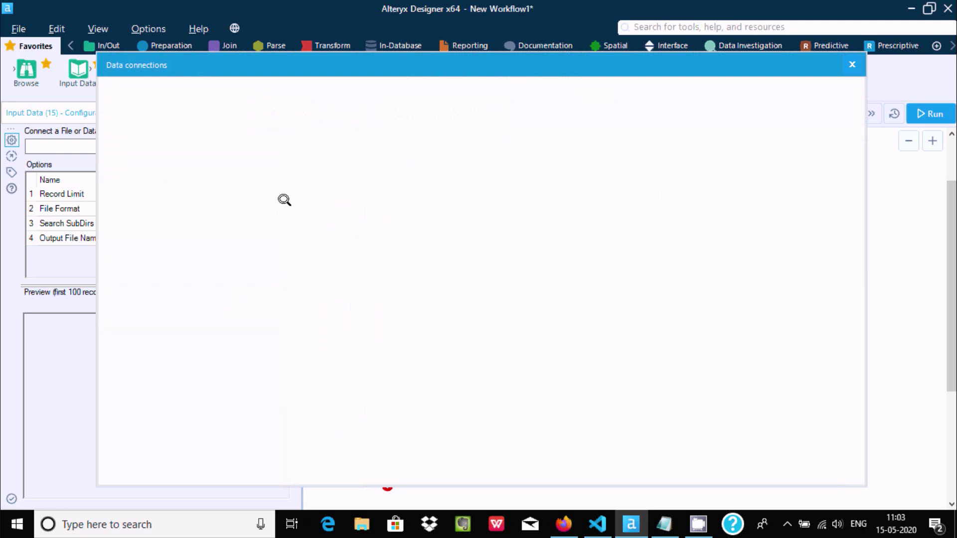
click(154, 147)
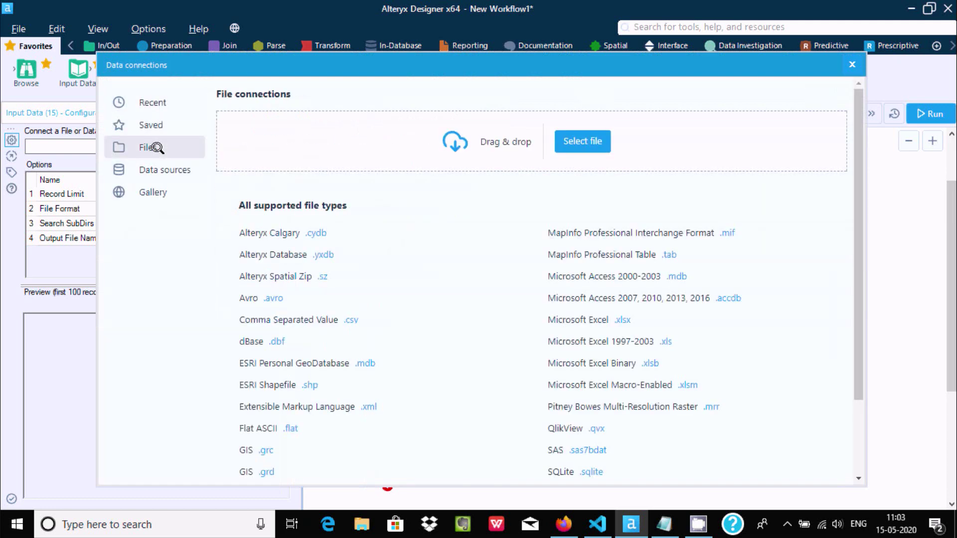
click(305, 320)
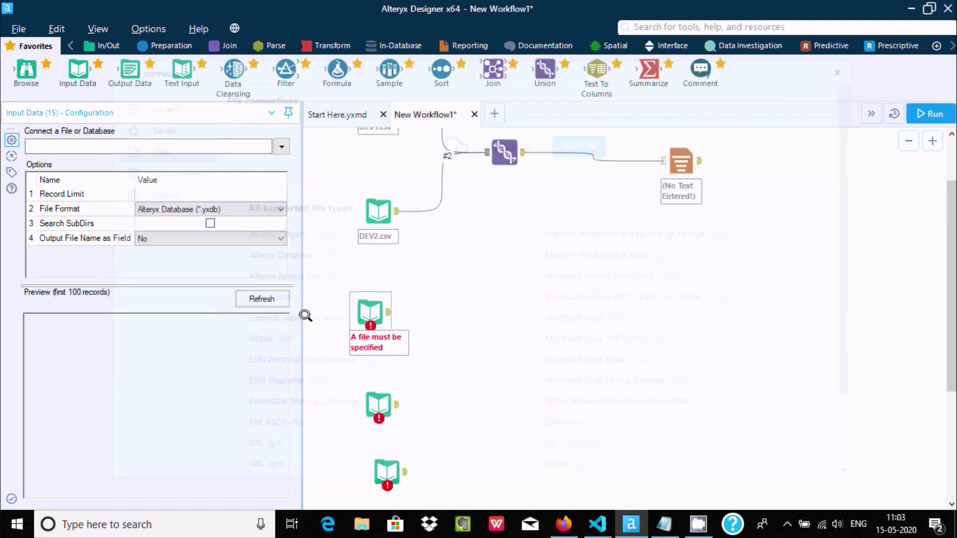
click(382, 215)
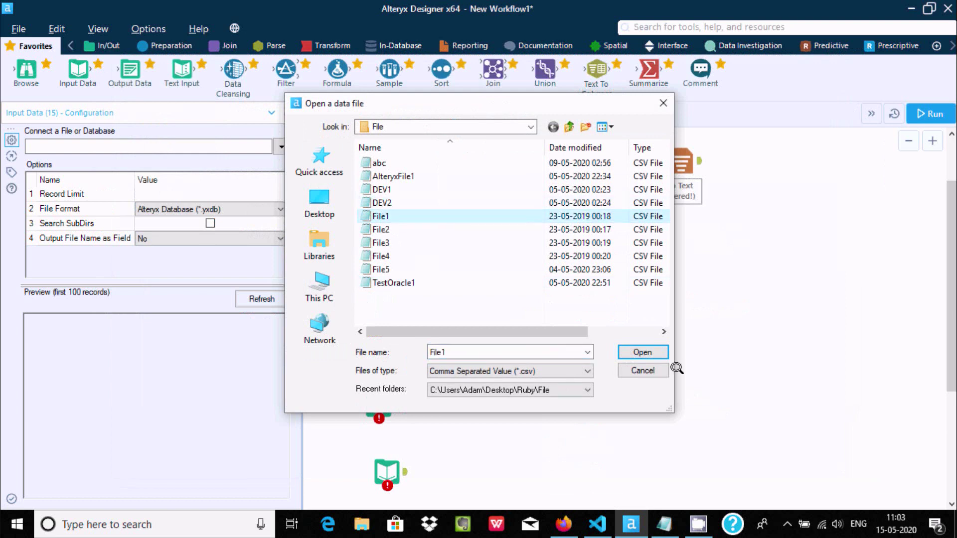
click(640, 352)
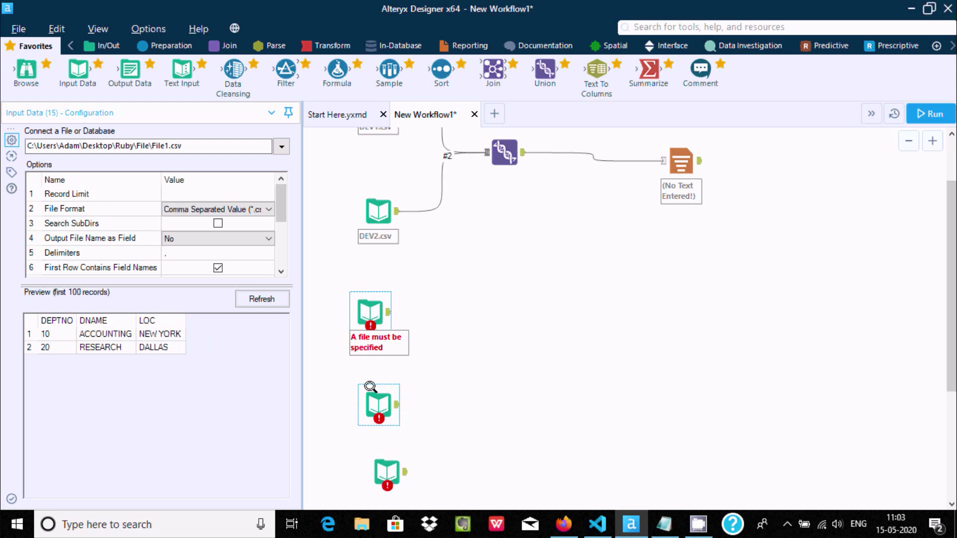
- Set the second new input to read File2.csv
click(371, 389)
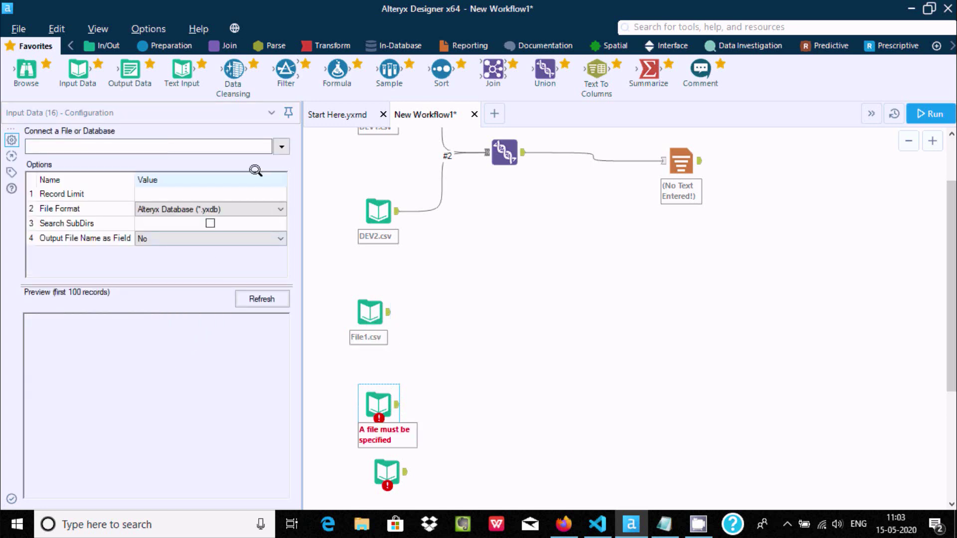
click(277, 145)
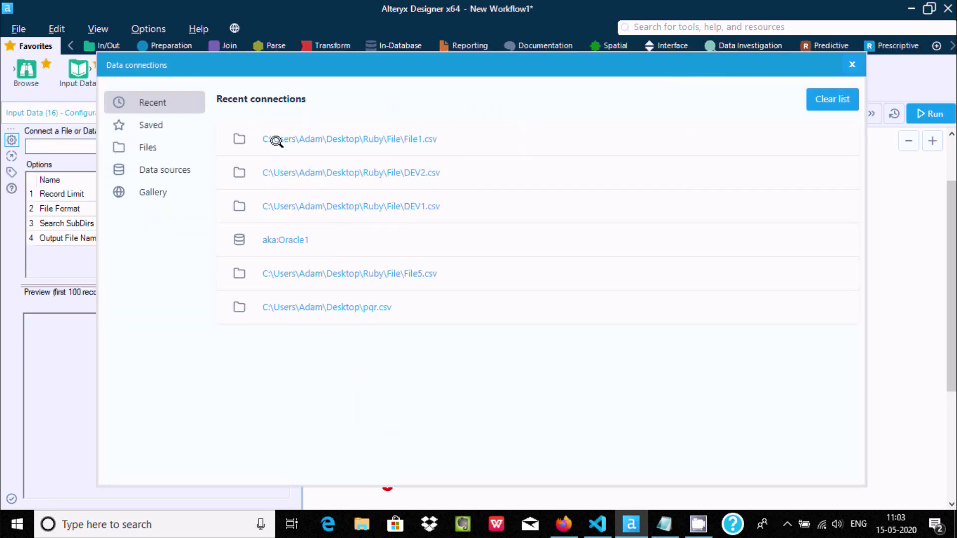
click(154, 148)
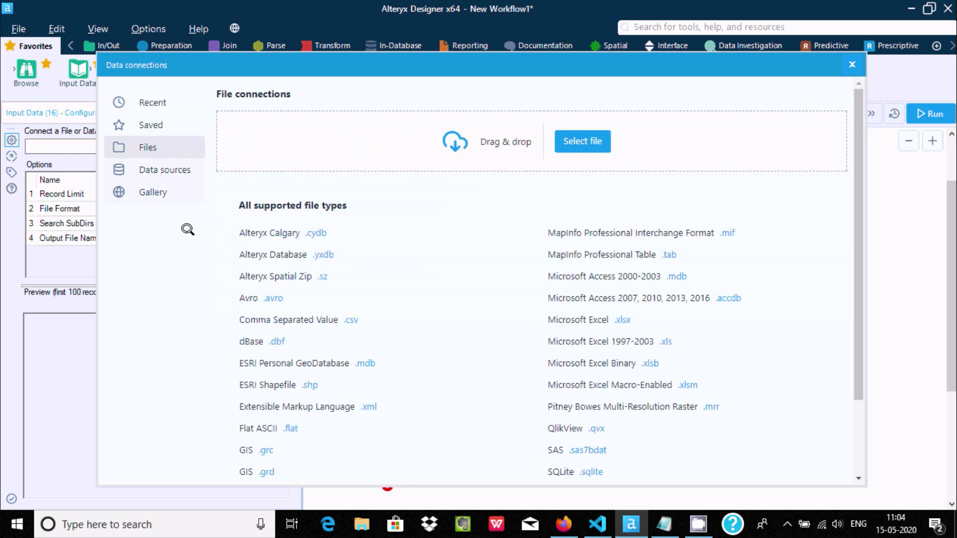
click(308, 319)
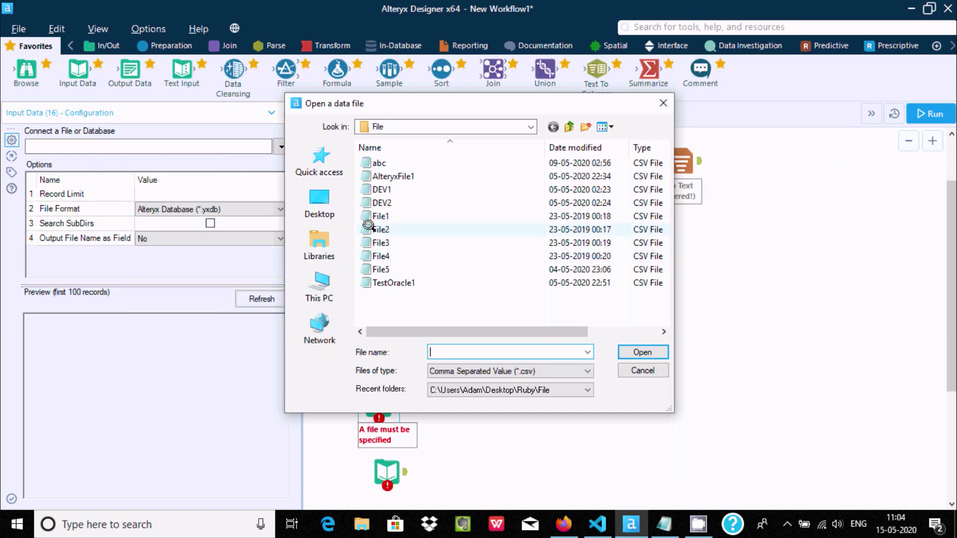
click(377, 230)
click(628, 352)
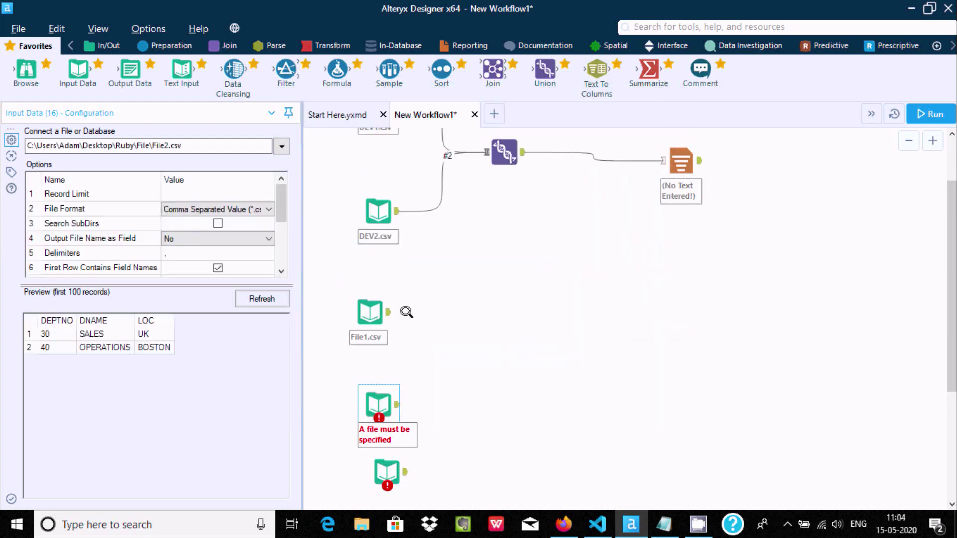
- Set the third new input to read File3.csv
click(395, 458)
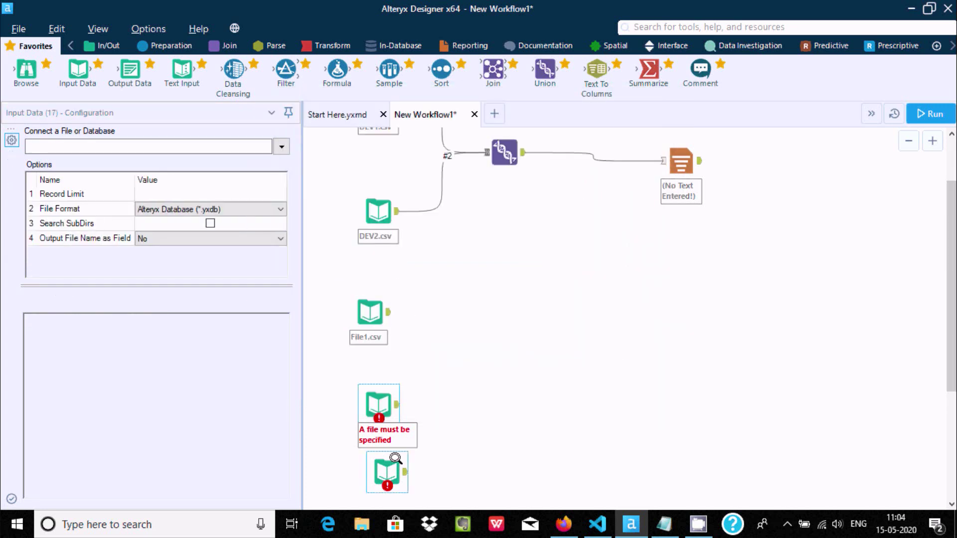
click(281, 144)
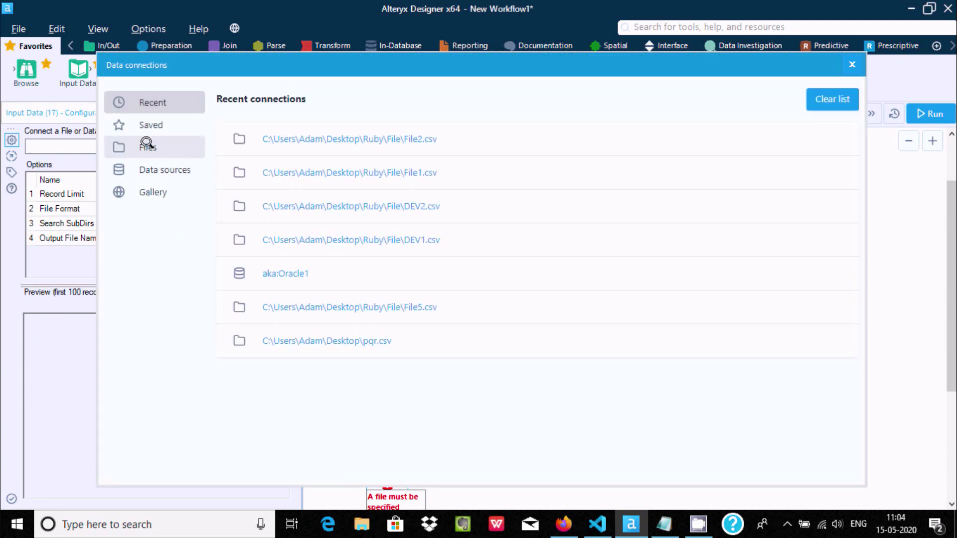
click(147, 146)
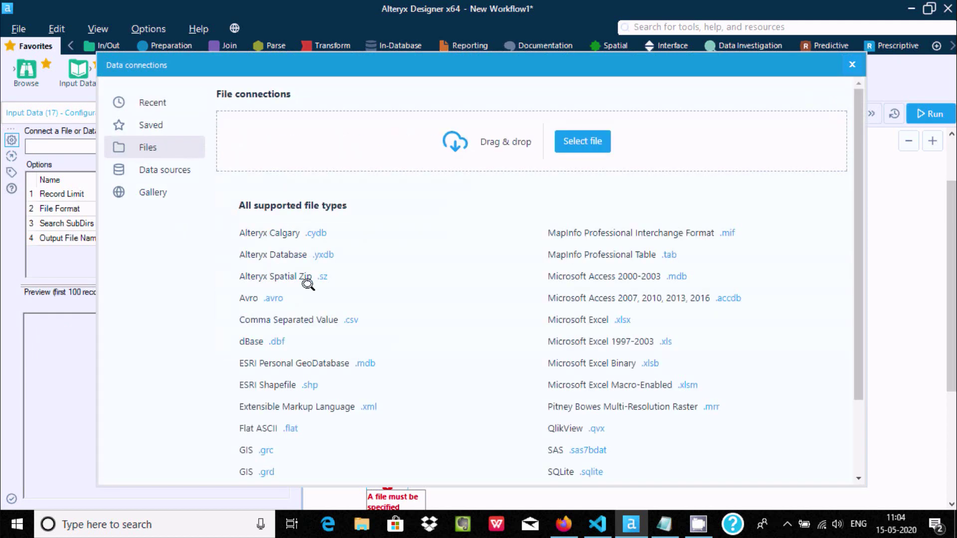
click(299, 319)
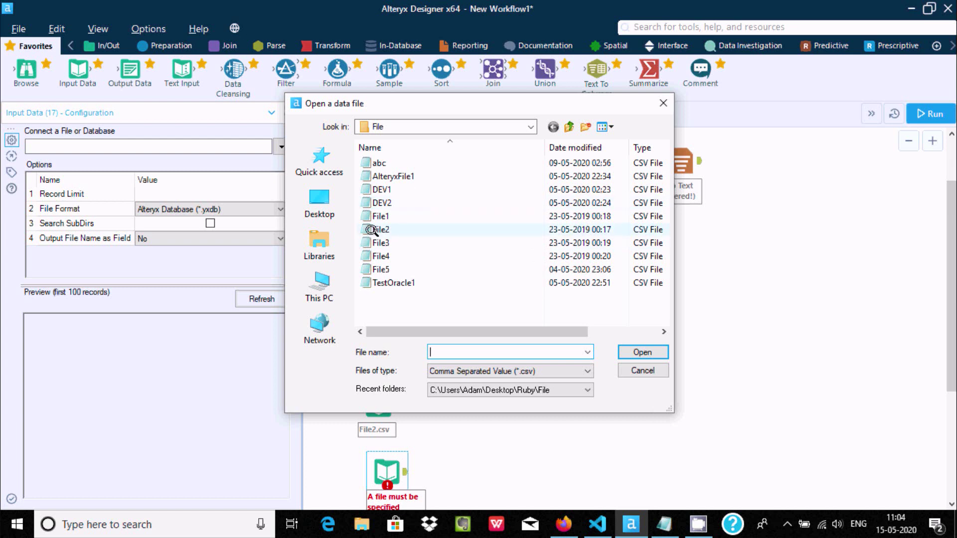
click(378, 242)
click(641, 350)
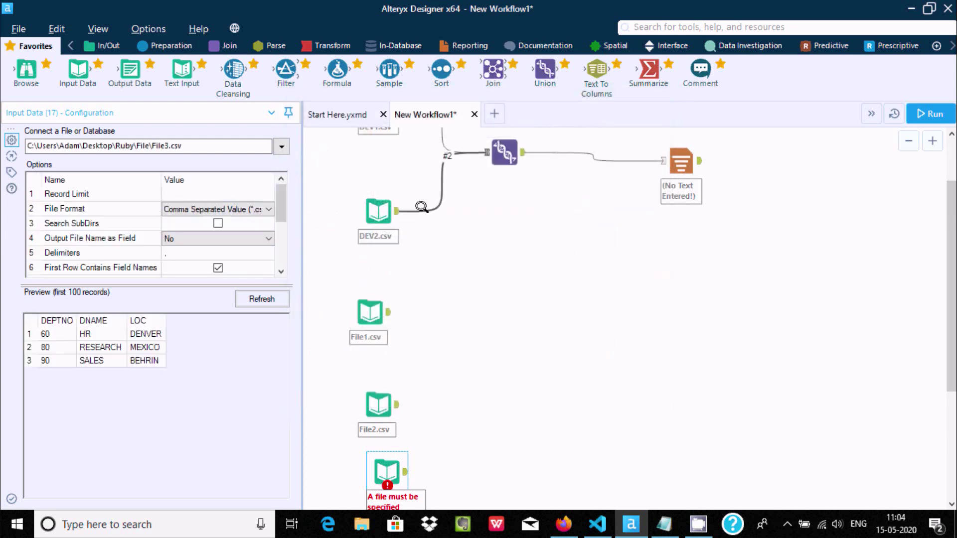
scroll(400, 448, down, 1)
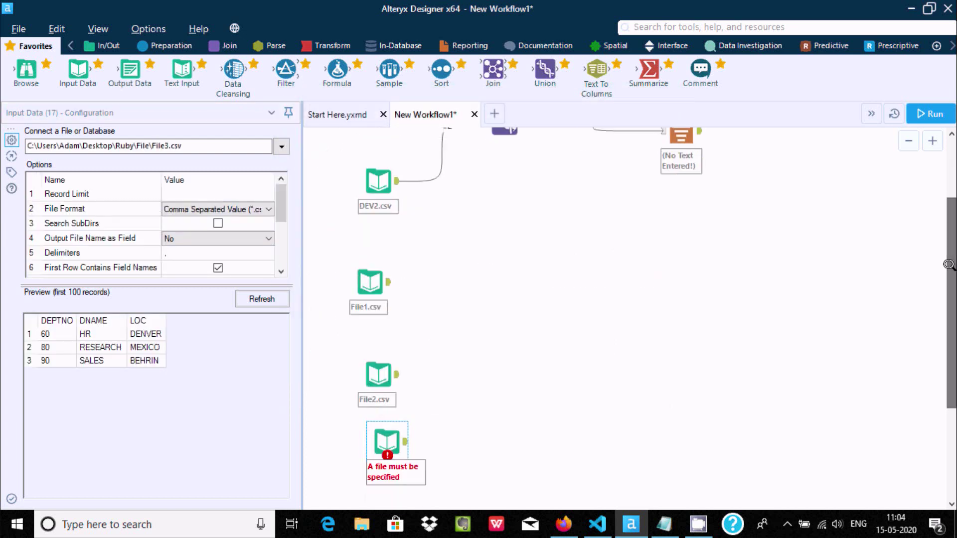
- Move the File3 input lower, then check each file's path and DEPTNO/DNAME/LOC preview
drag(382, 440, 365, 449)
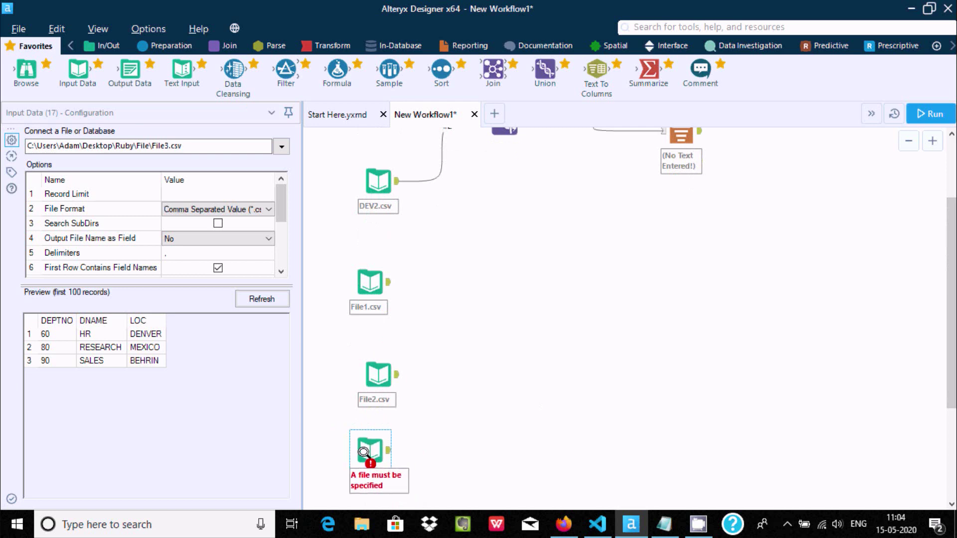
click(360, 366)
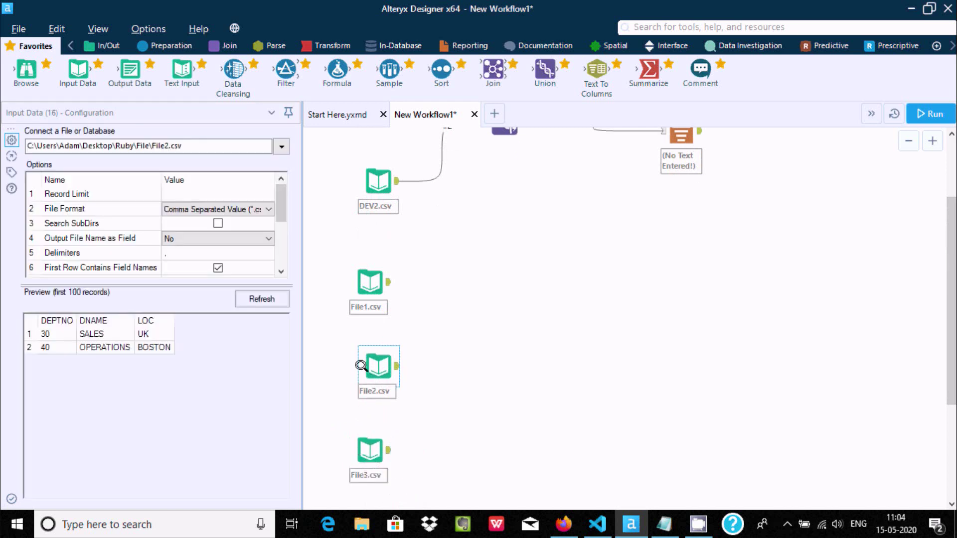
click(364, 282)
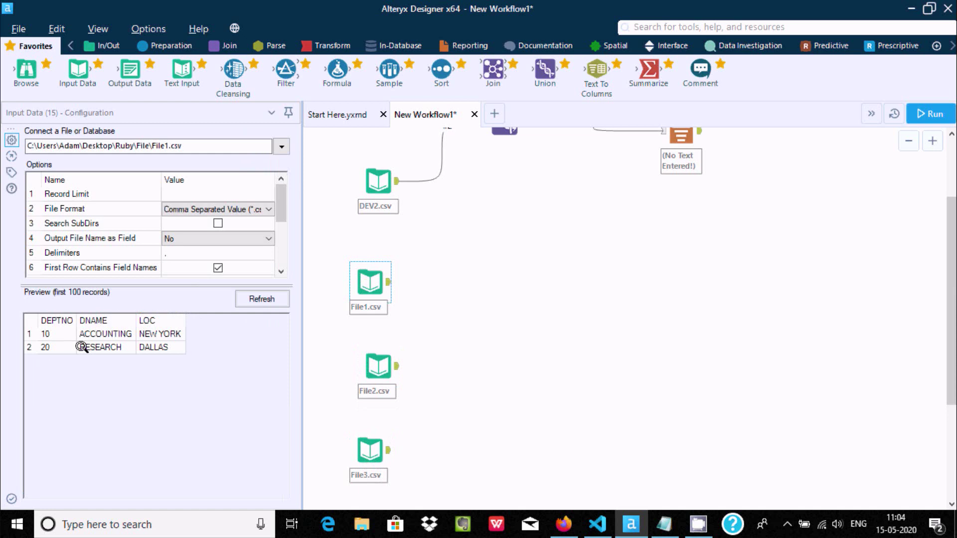
click(378, 367)
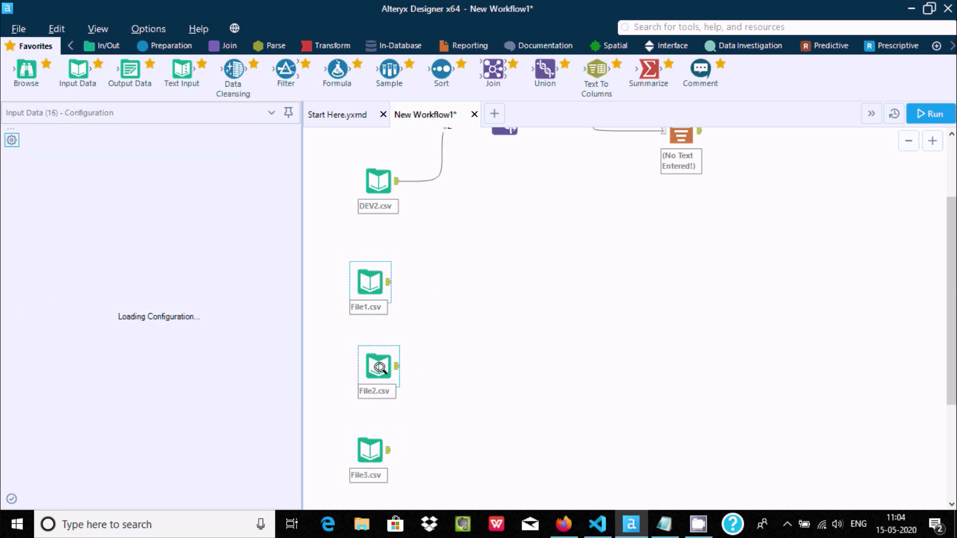
click(368, 446)
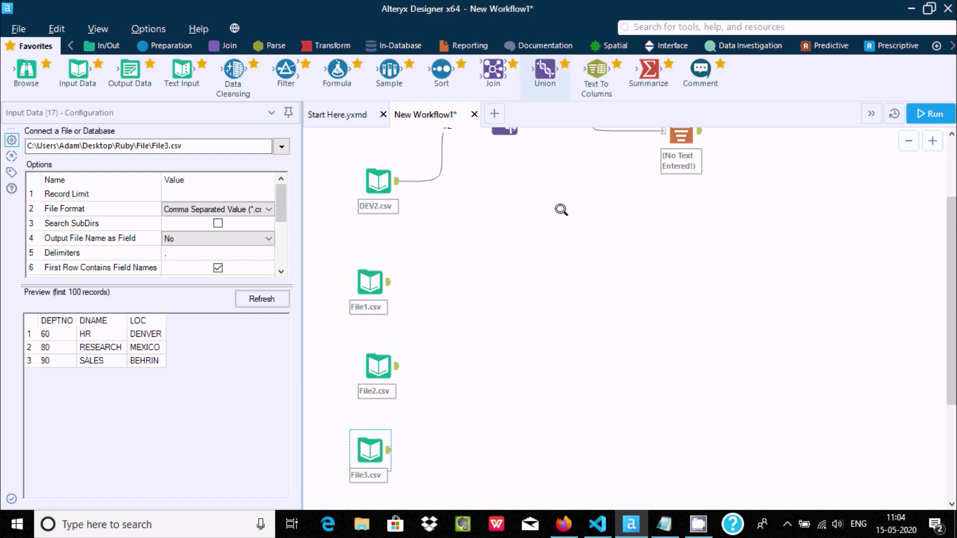
- Add a Union tool and connect File1.csv, File2.csv and File3.csv into it
drag(528, 323, 529, 340)
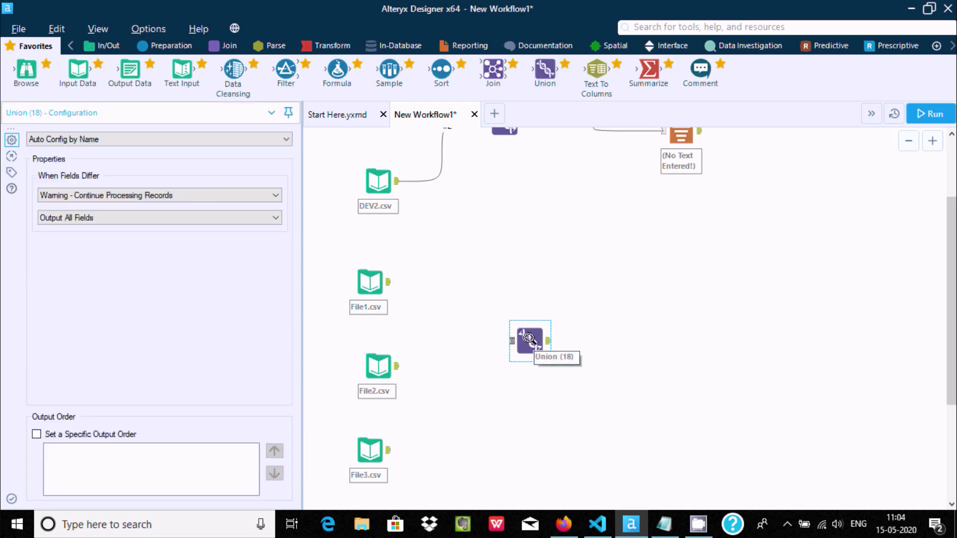
drag(388, 282, 523, 341)
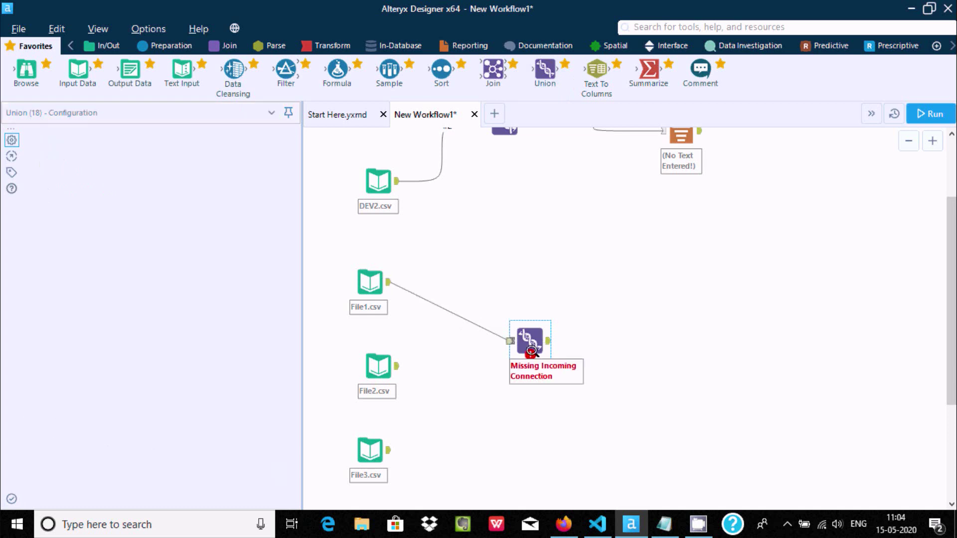
mouse_move(390, 365)
mouse_down()
mouse_move(507, 390)
mouse_move(515, 378)
mouse_up()
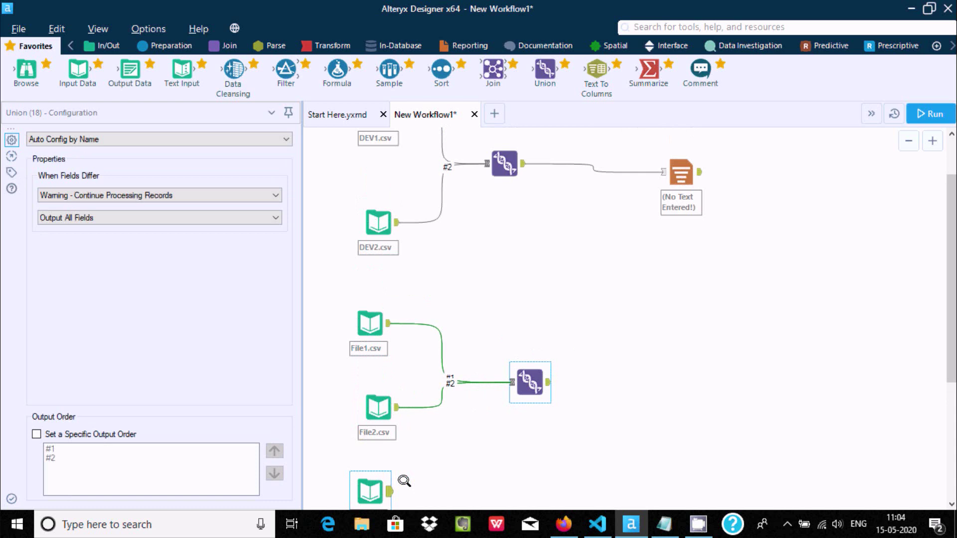
scroll(511, 392, up, 1)
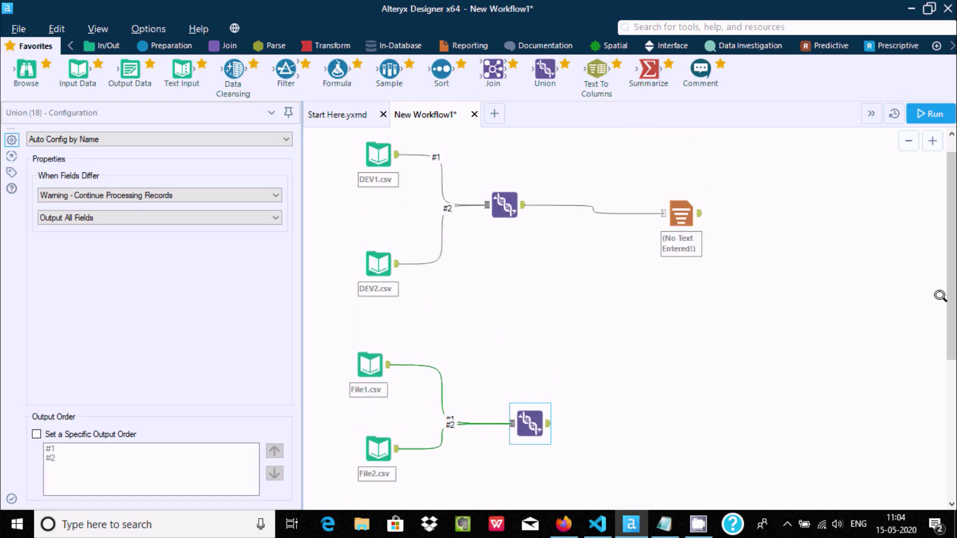
scroll(939, 297, down, 3)
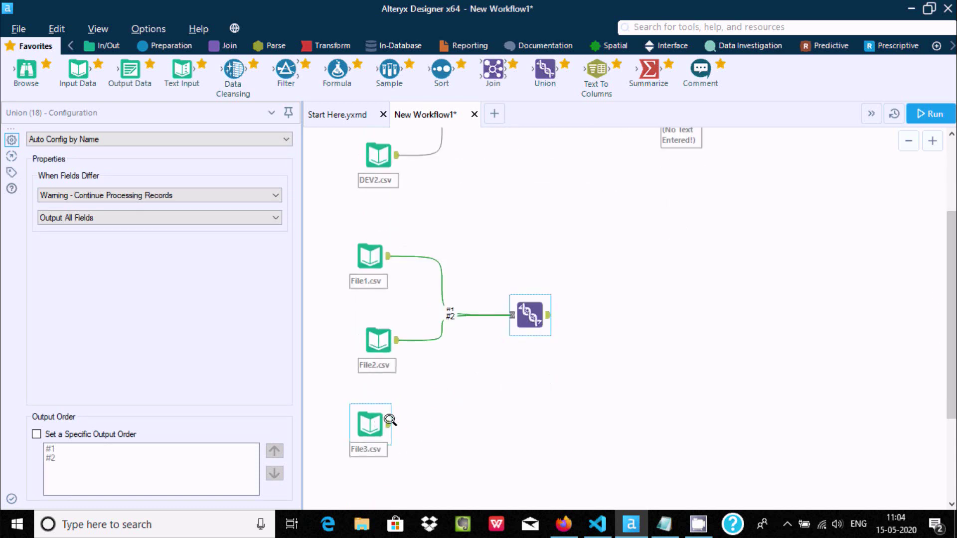
drag(389, 419, 503, 359)
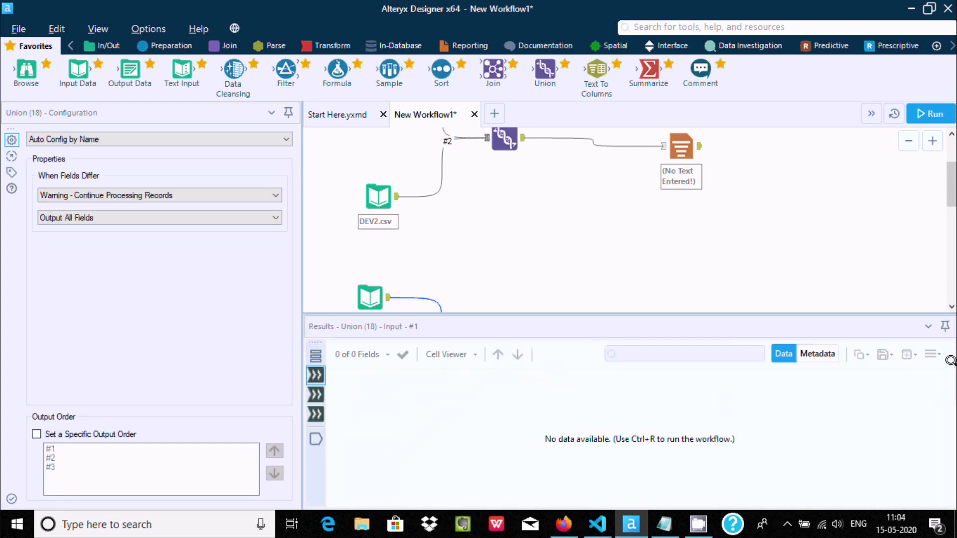
- Hide the Results area and add a Report Text tool after the Union
right_click(927, 326)
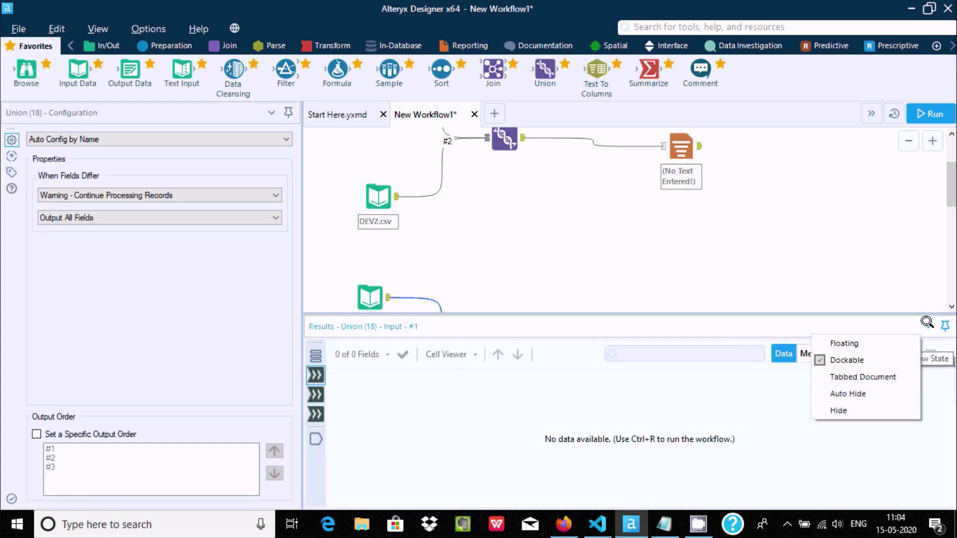
click(853, 408)
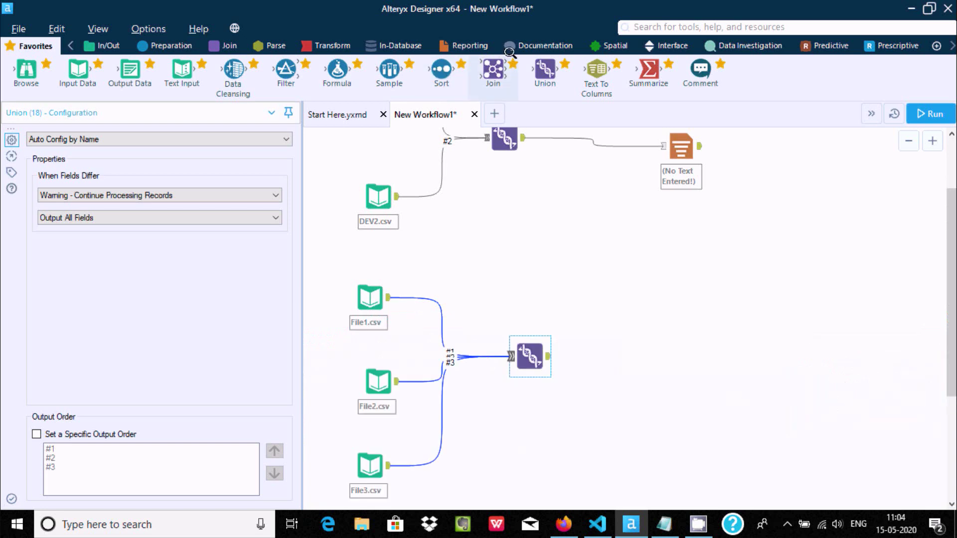
click(471, 46)
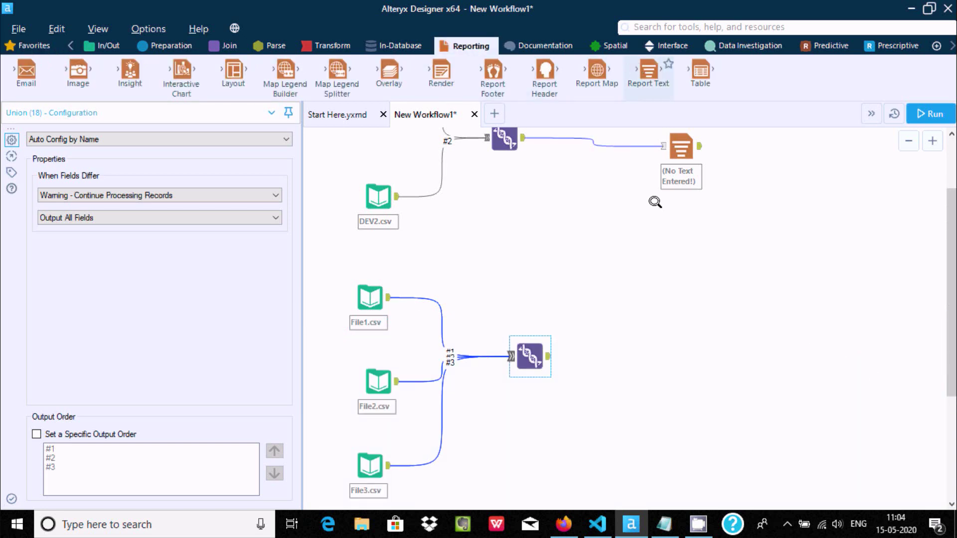
drag(684, 356, 665, 363)
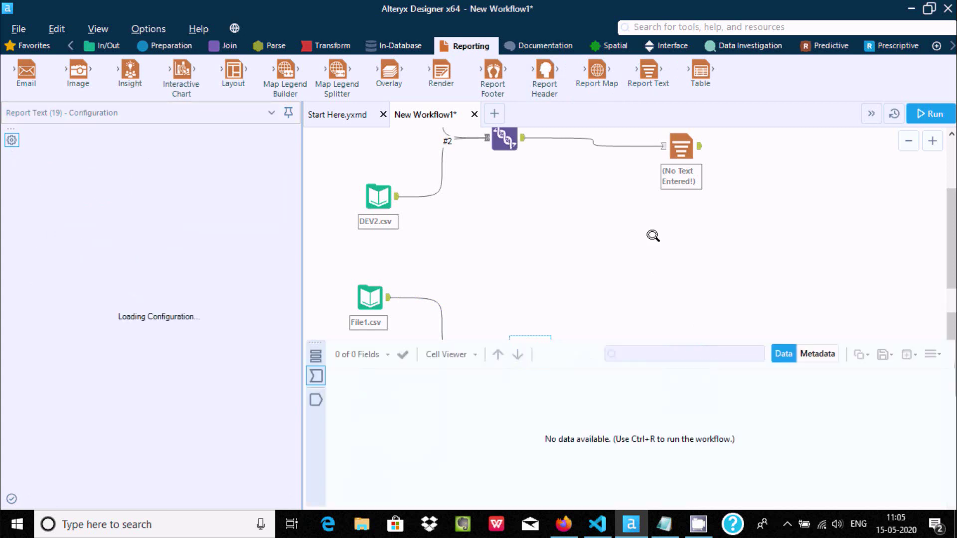
- Tuck the Results area away and run the workflow
click(927, 326)
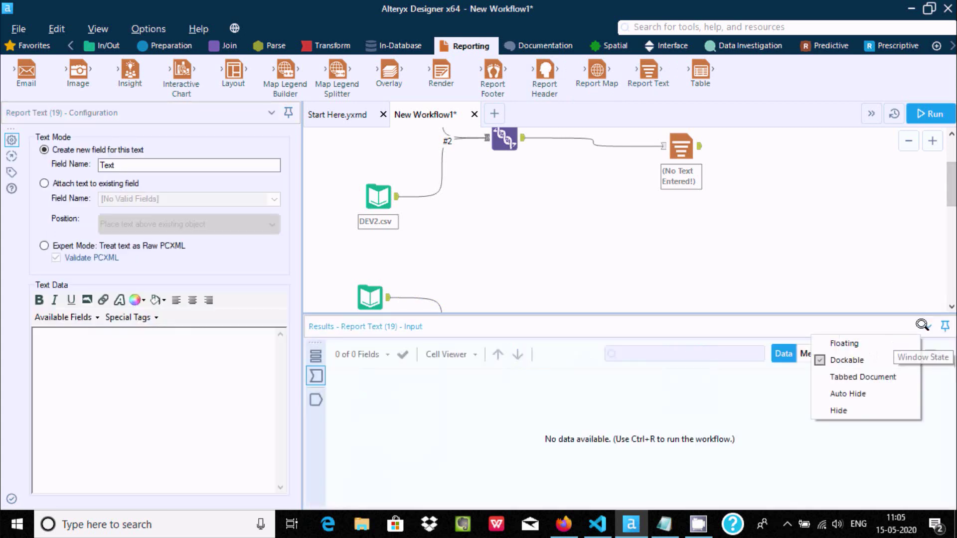
click(860, 398)
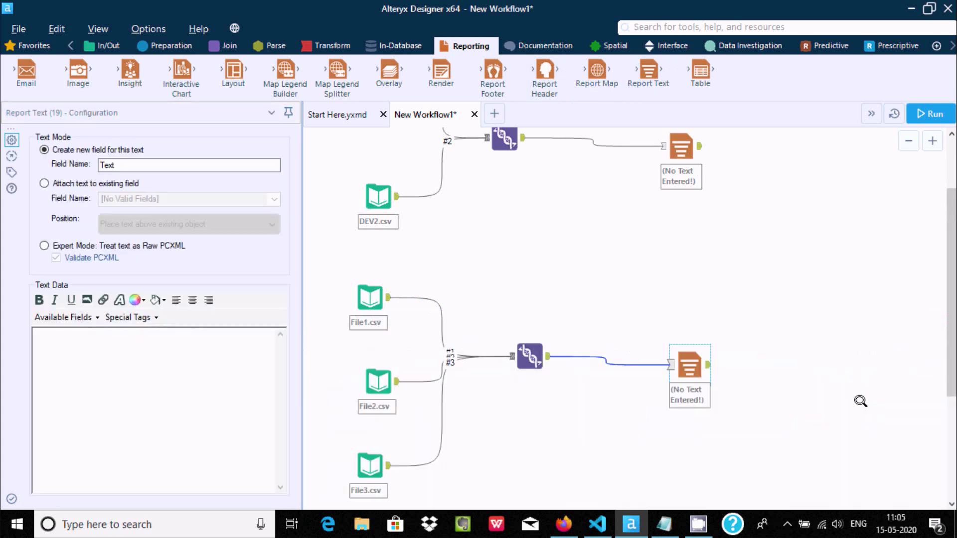
click(926, 114)
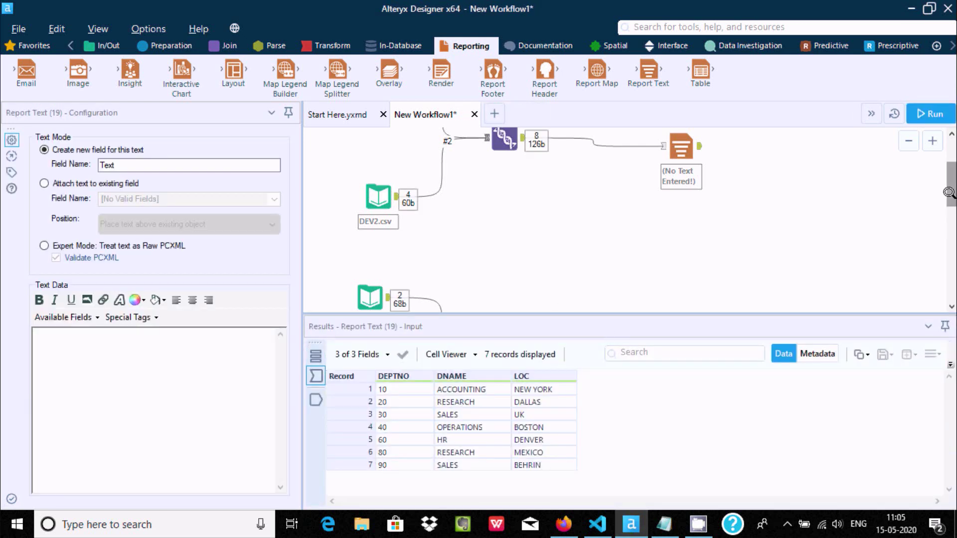
scroll(823, 239, down, 4)
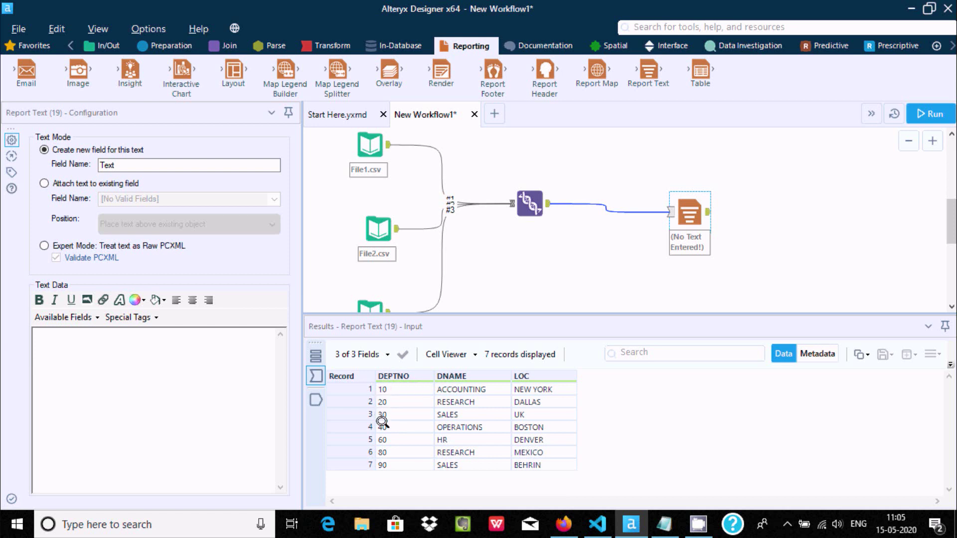
- Inspect File2.csv's records, then Report Text's seven combined records, including records 4, 5 and 7
click(378, 229)
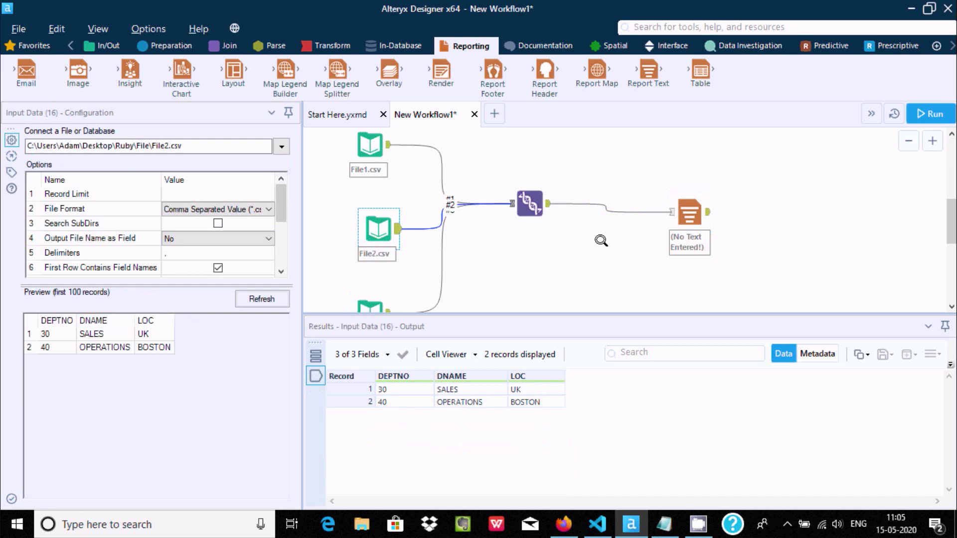
click(690, 212)
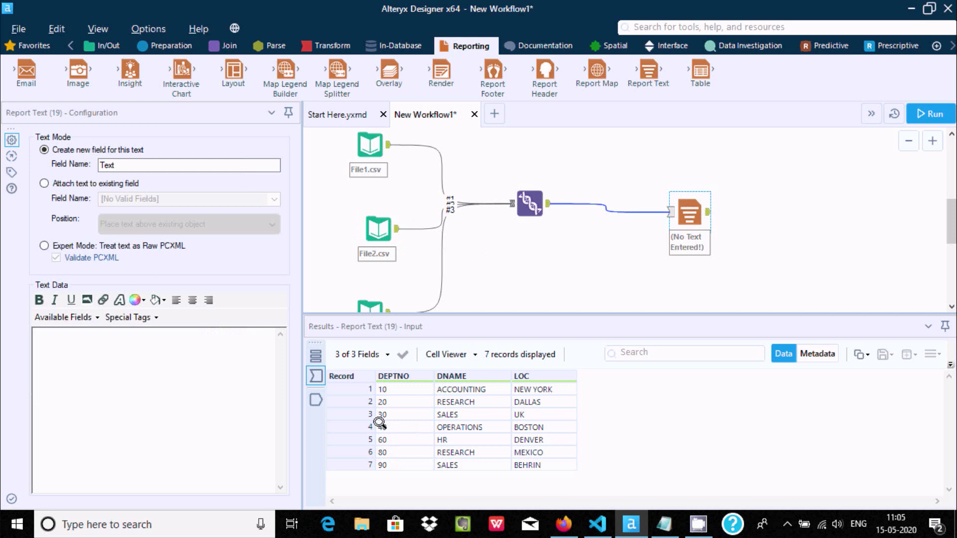
click(379, 427)
click(381, 436)
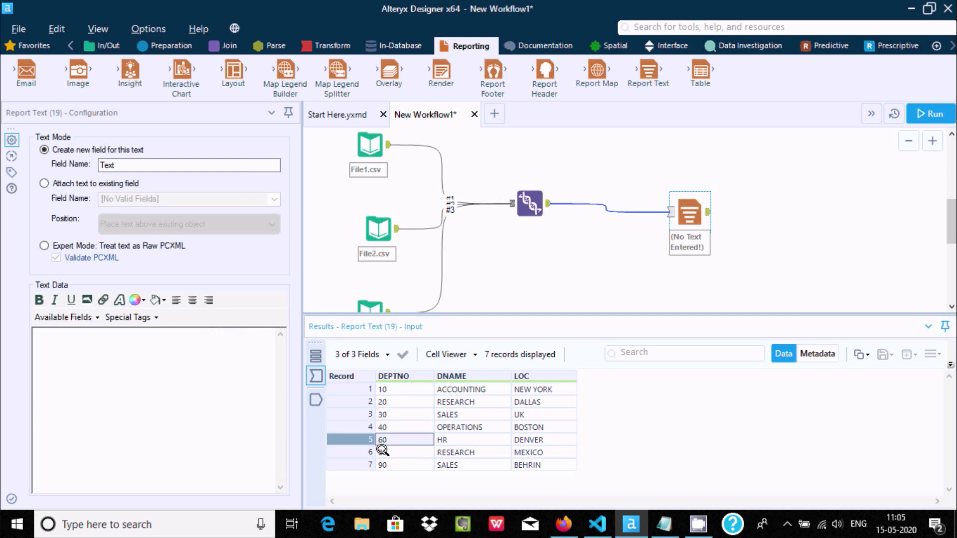
click(383, 462)
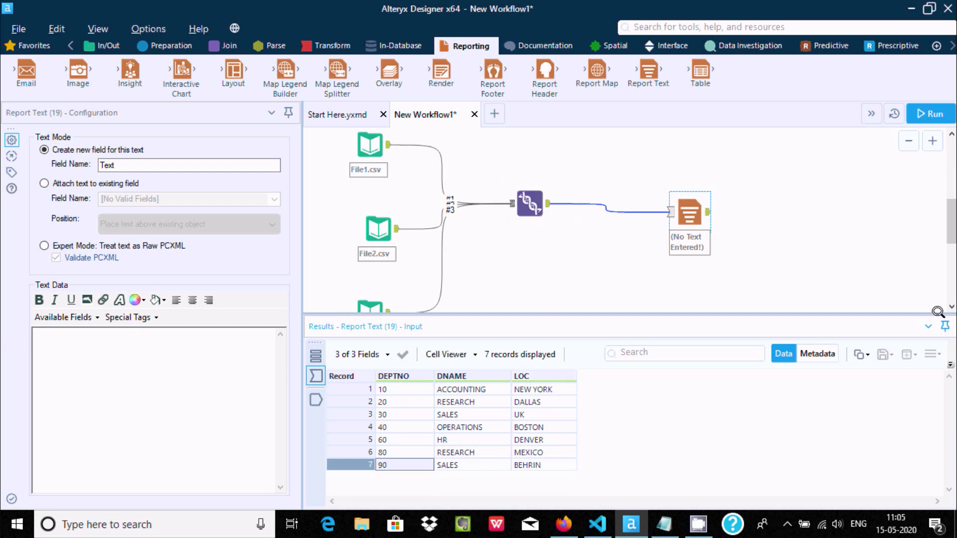
scroll(943, 215, down, 1)
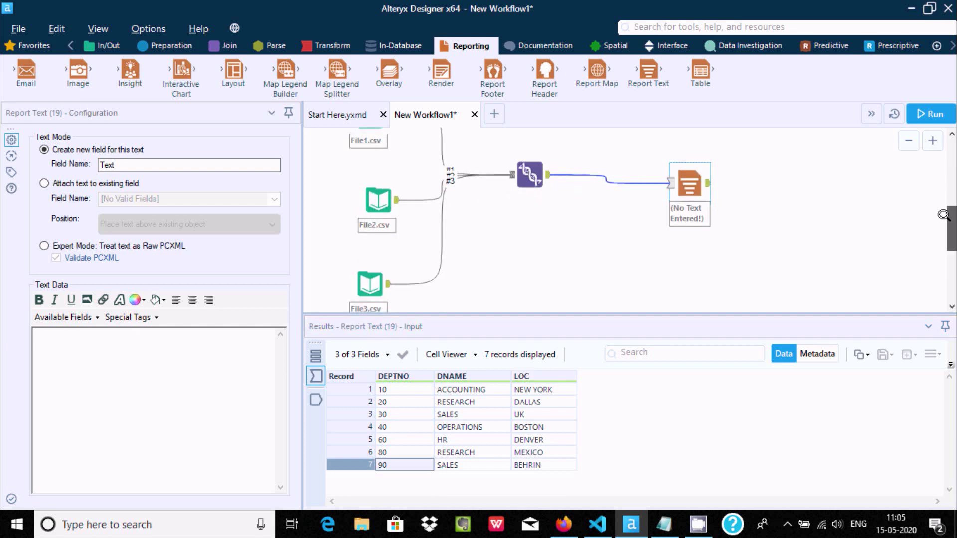
drag(944, 215, 951, 190)
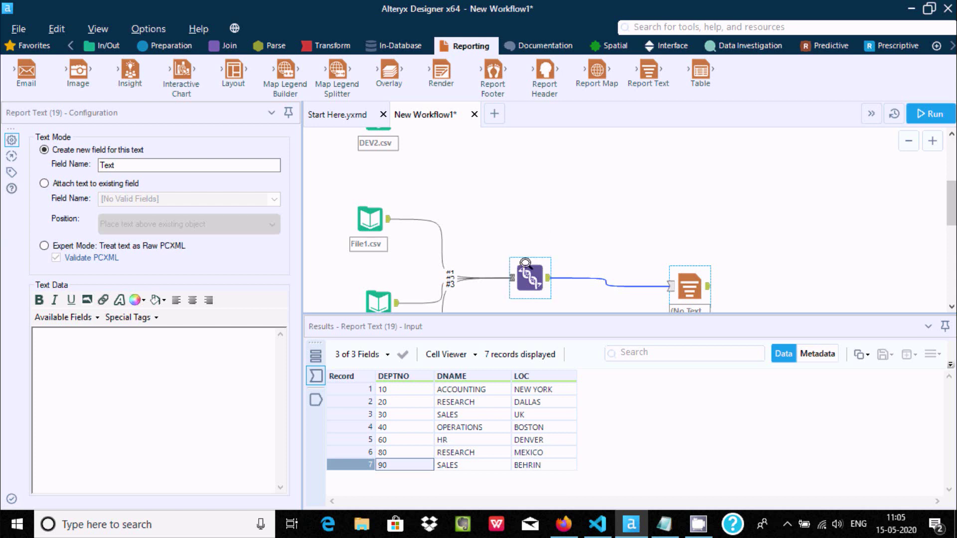
scroll(948, 203, down, 2)
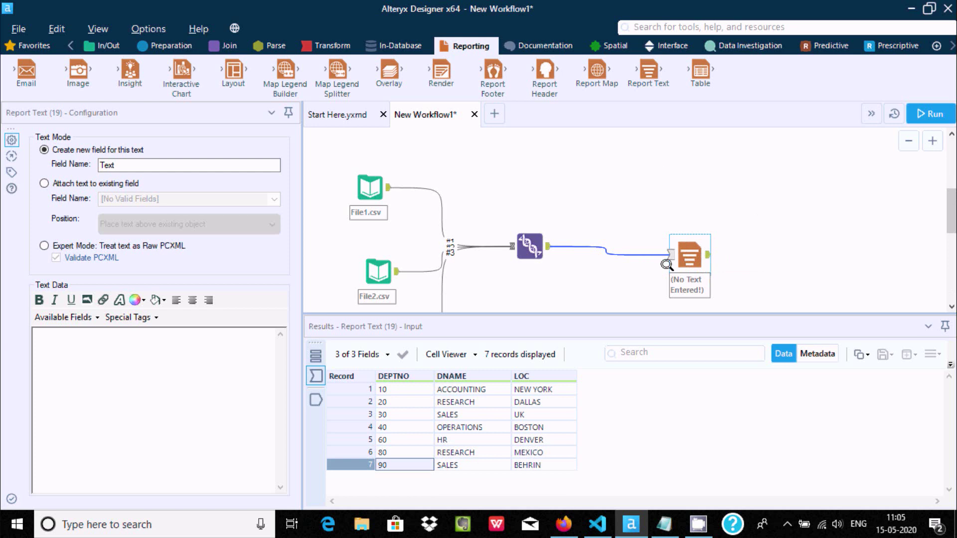
scroll(949, 205, up, 2)
scroll(950, 198, down, 2)
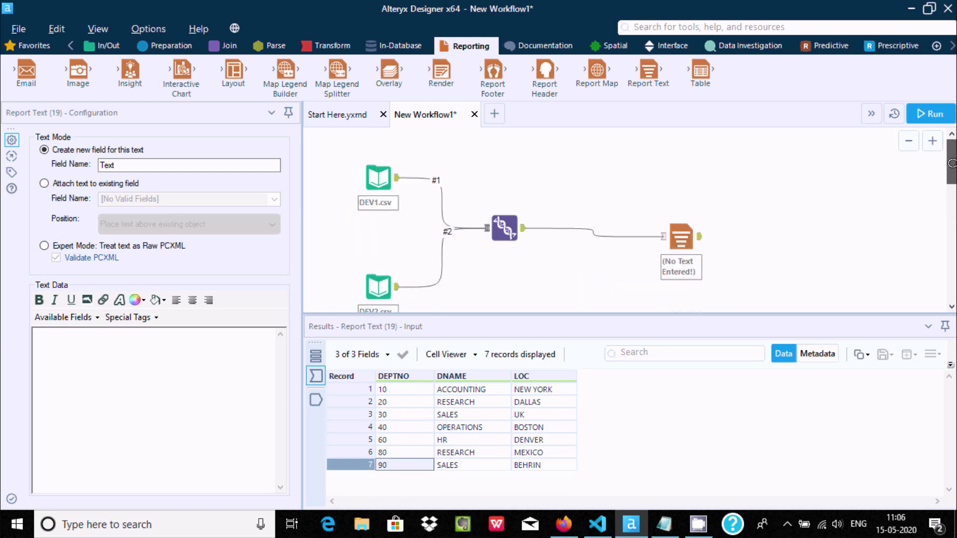
scroll(951, 194, up, 2)
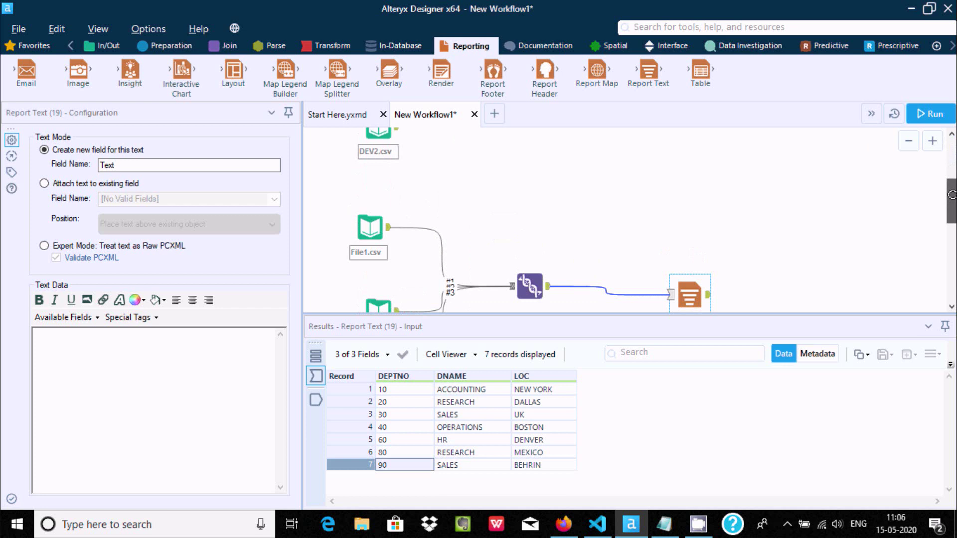